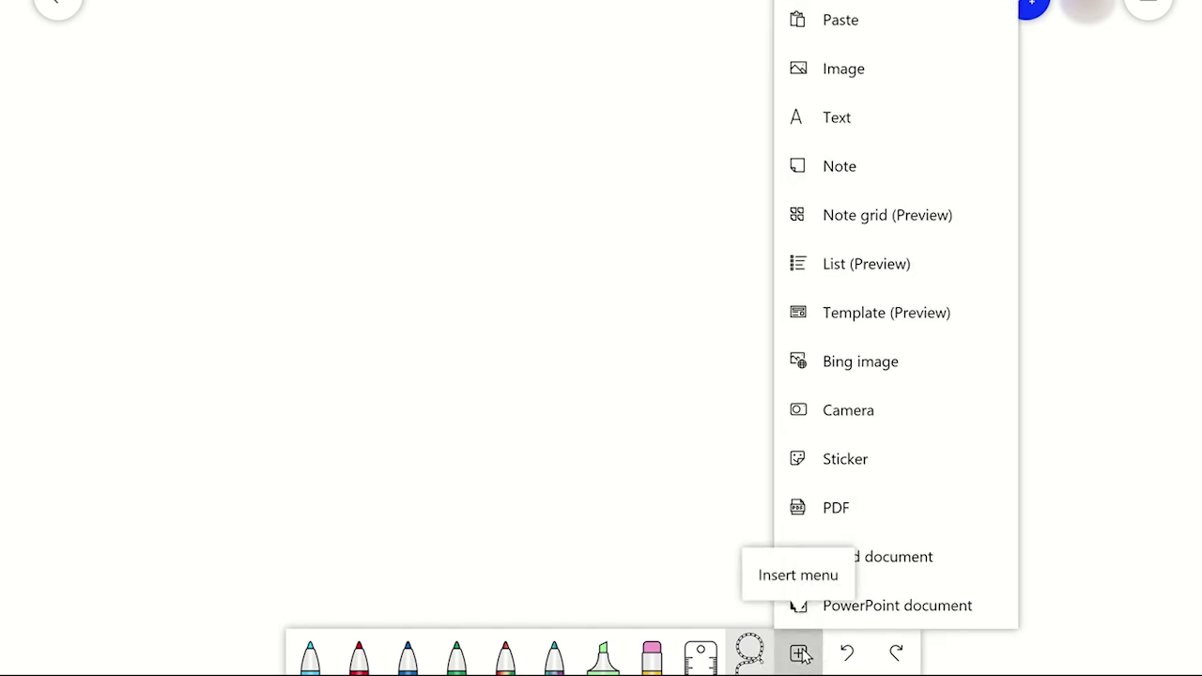
Insert the Microsoft Whiteboard logo PNG from Documents as the board's first image.
{"action": "left_click", "coordinate": [831, 76]}
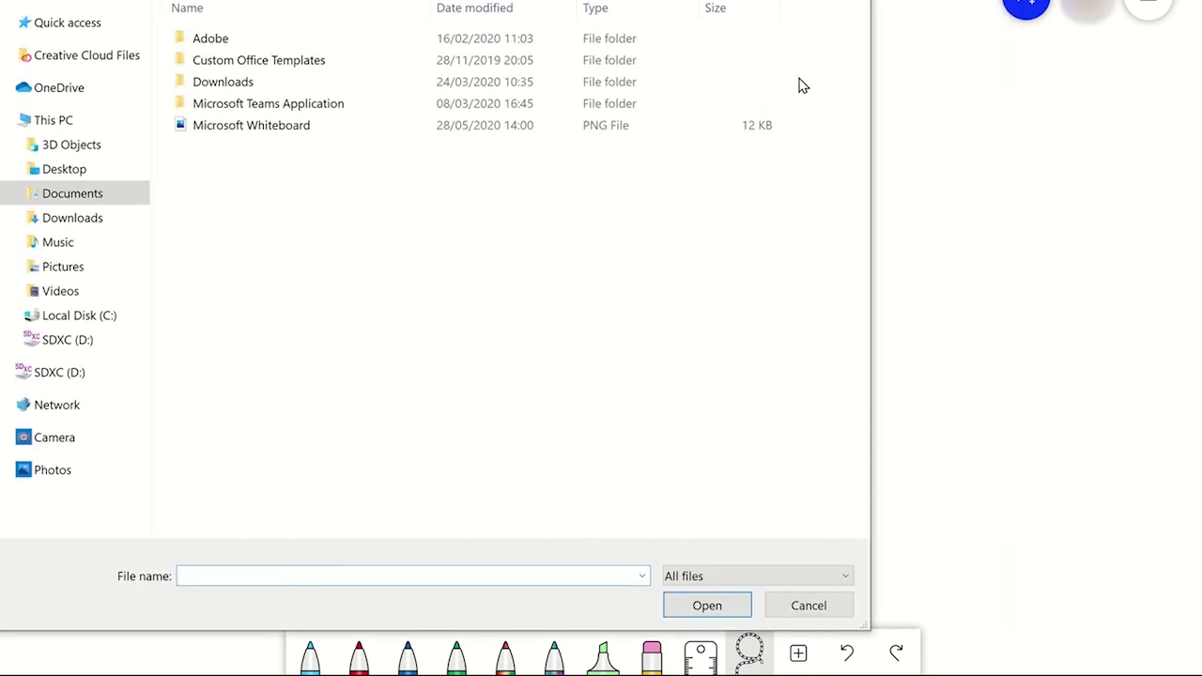
{"action": "left_click", "coordinate": [275, 126]}
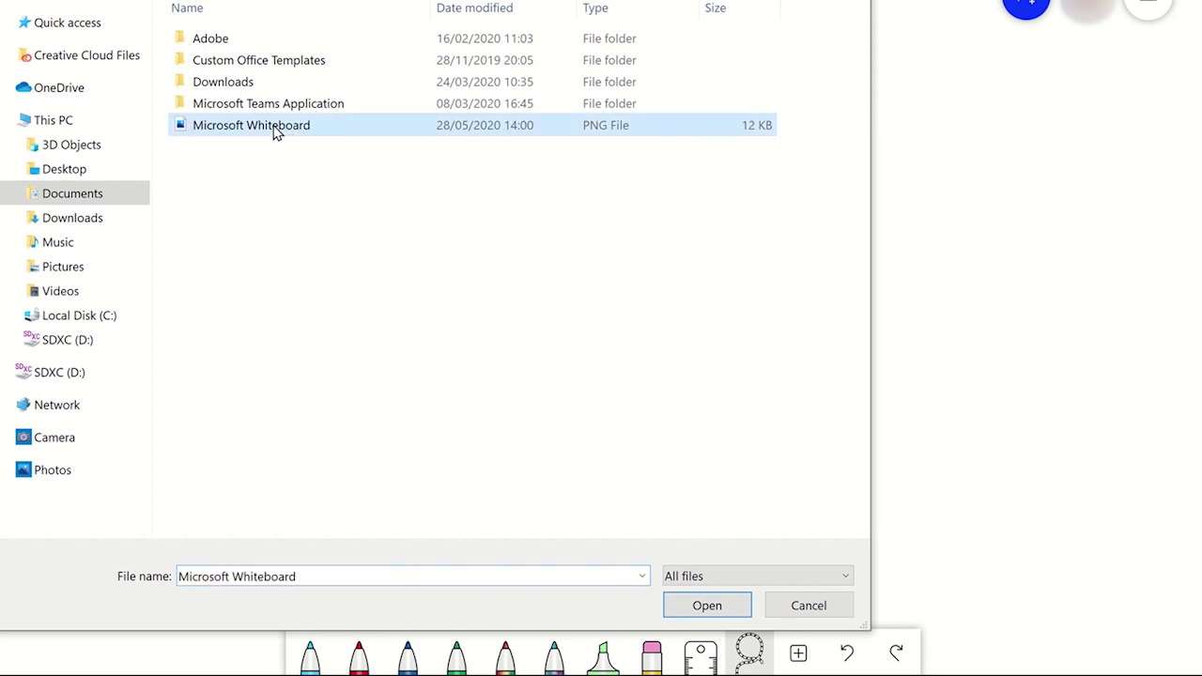
{"action": "left_click", "coordinate": [677, 609]}
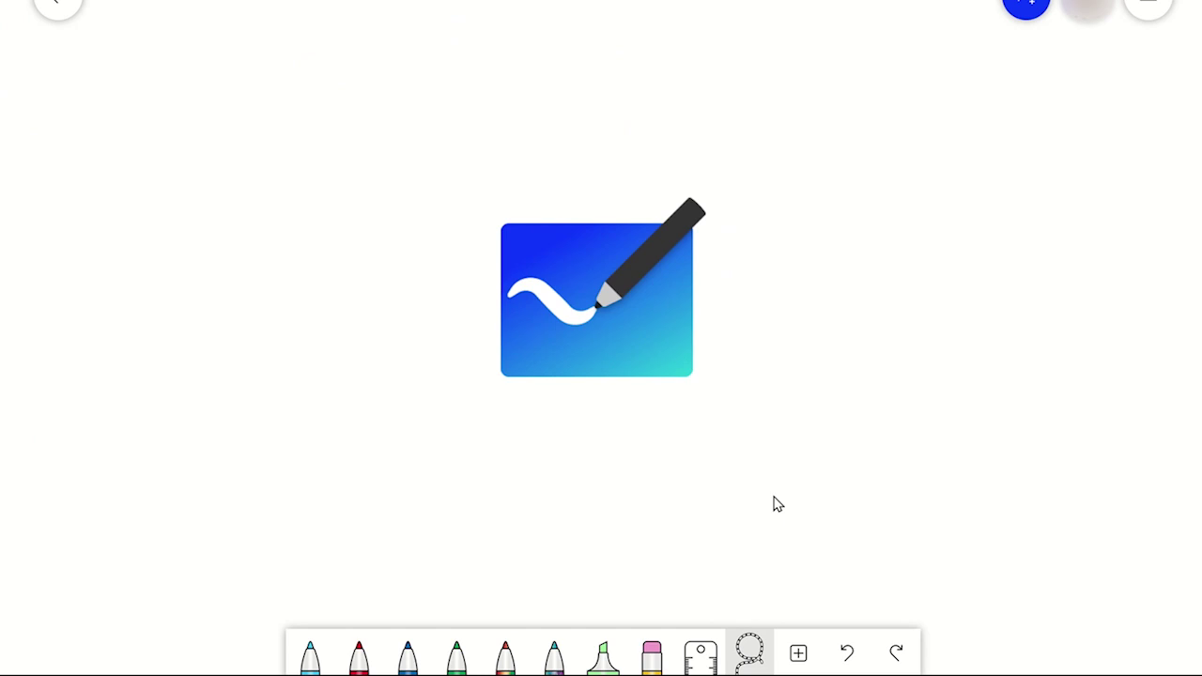
Add a second Microsoft Whiteboard logo PNG beside the first using the canvas's right-click Add image option.
{"action": "right_click", "coordinate": [856, 296]}
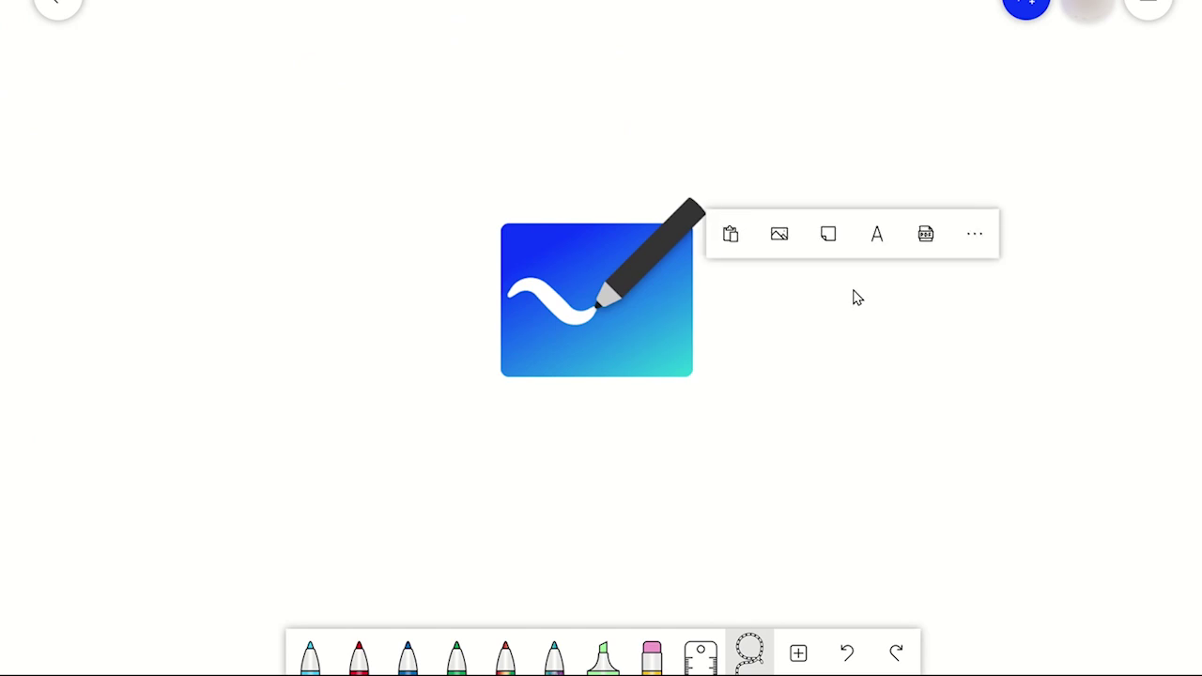
{"action": "left_click", "coordinate": [782, 238]}
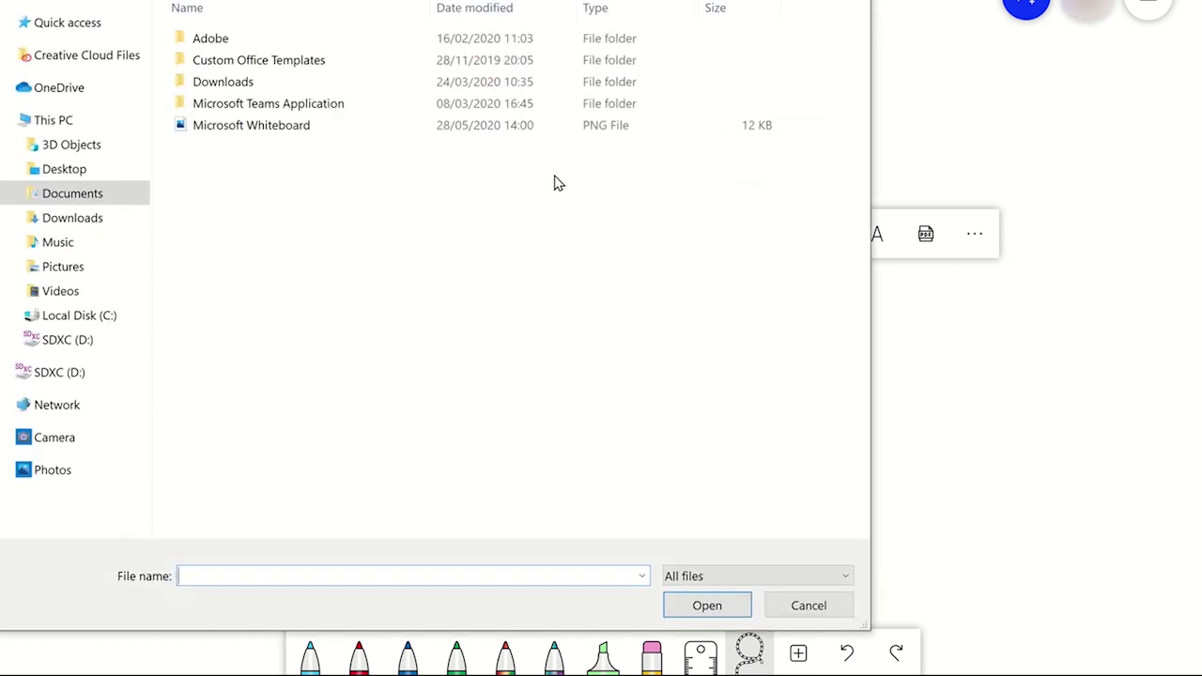
{"action": "left_click", "coordinate": [293, 135]}
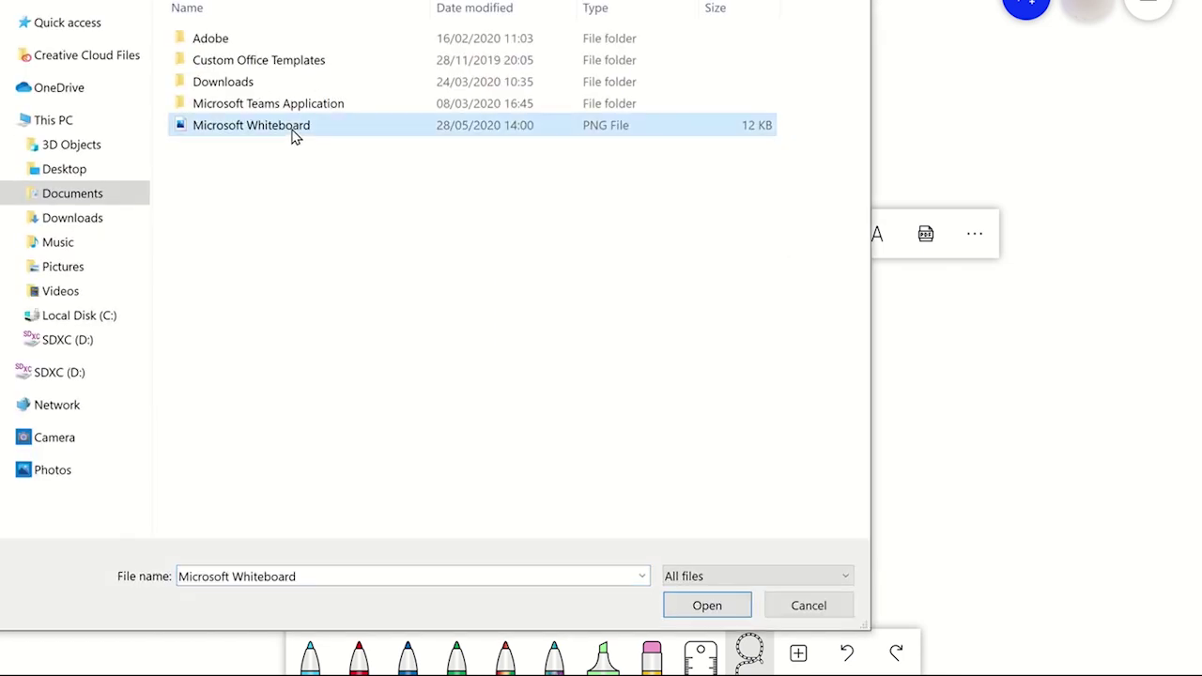
{"action": "left_click", "coordinate": [691, 612]}
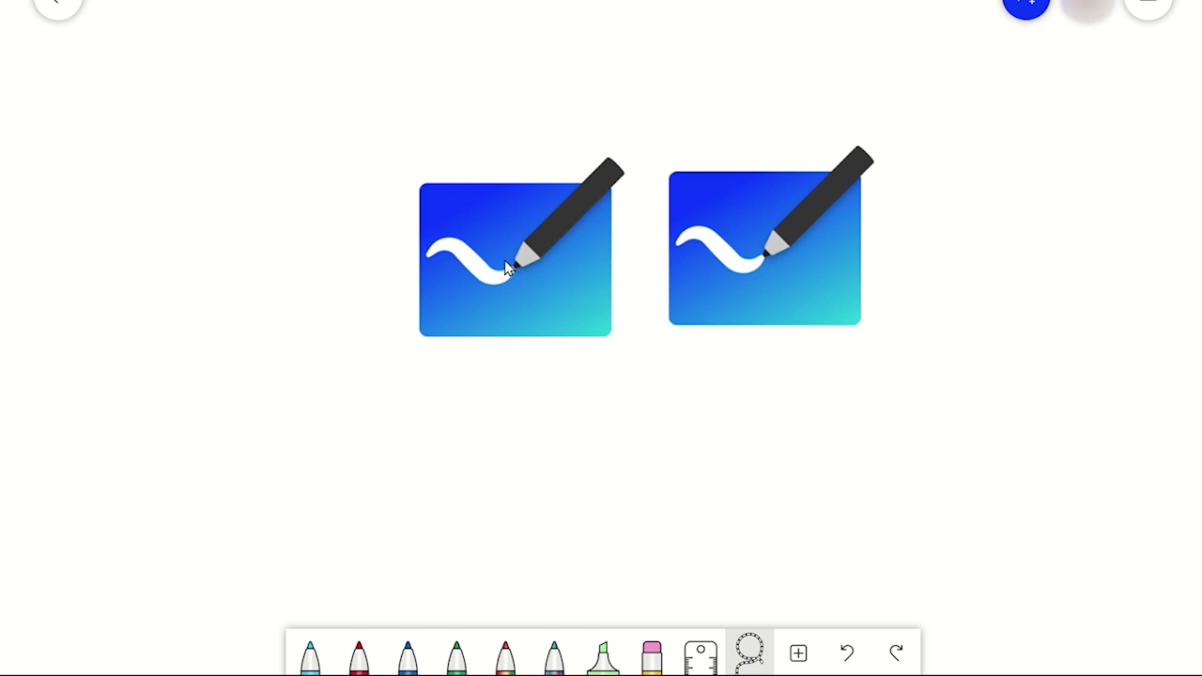
Drag the left logo down-left and the right logo down-right to separate them.
{"action": "left_click", "coordinate": [504, 260]}
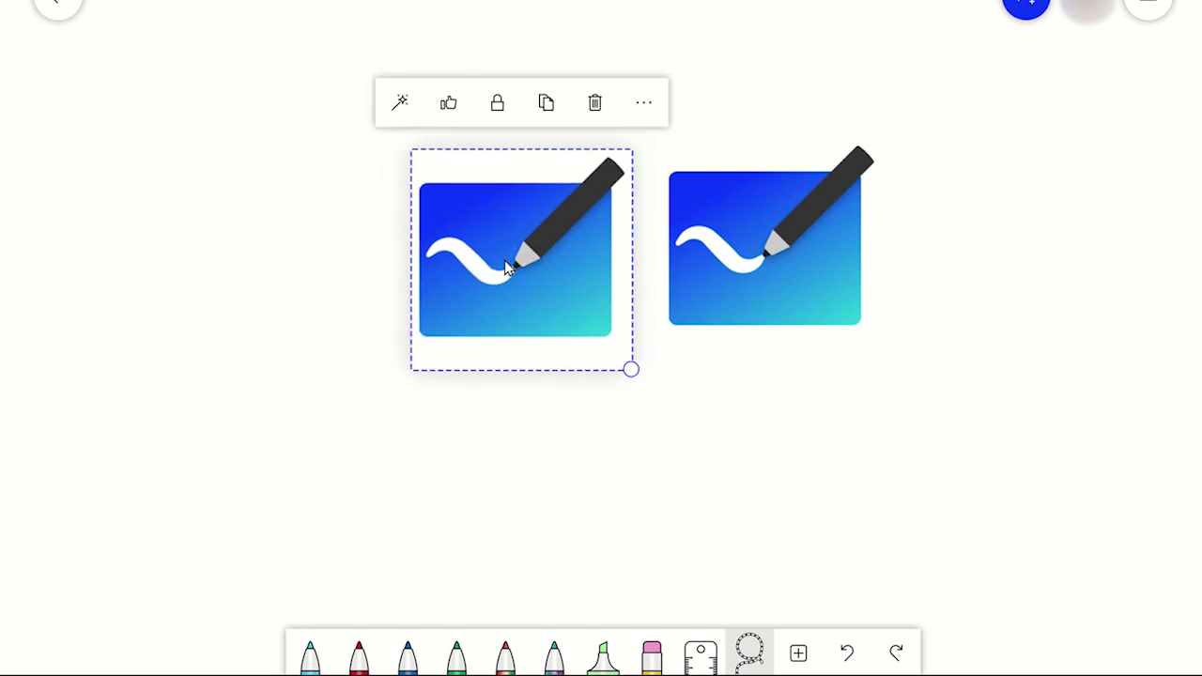
{"action": "left_click_drag", "start_coordinate": [504, 266], "coordinate": [346, 309]}
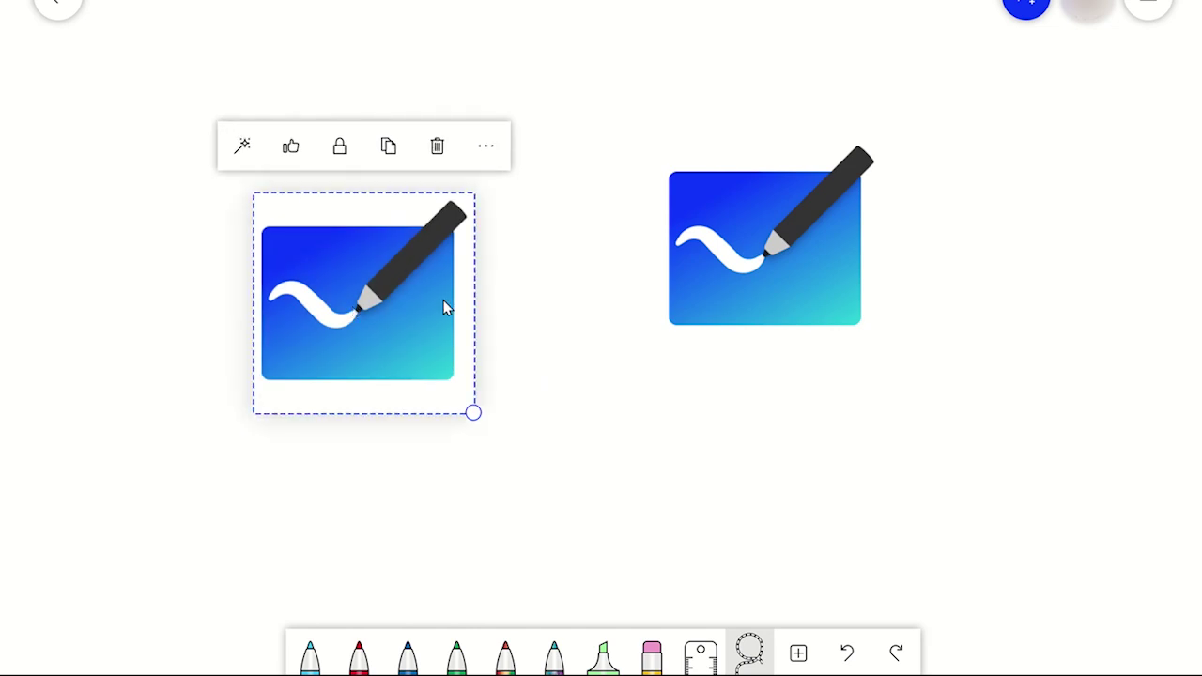
{"action": "left_click", "coordinate": [749, 250]}
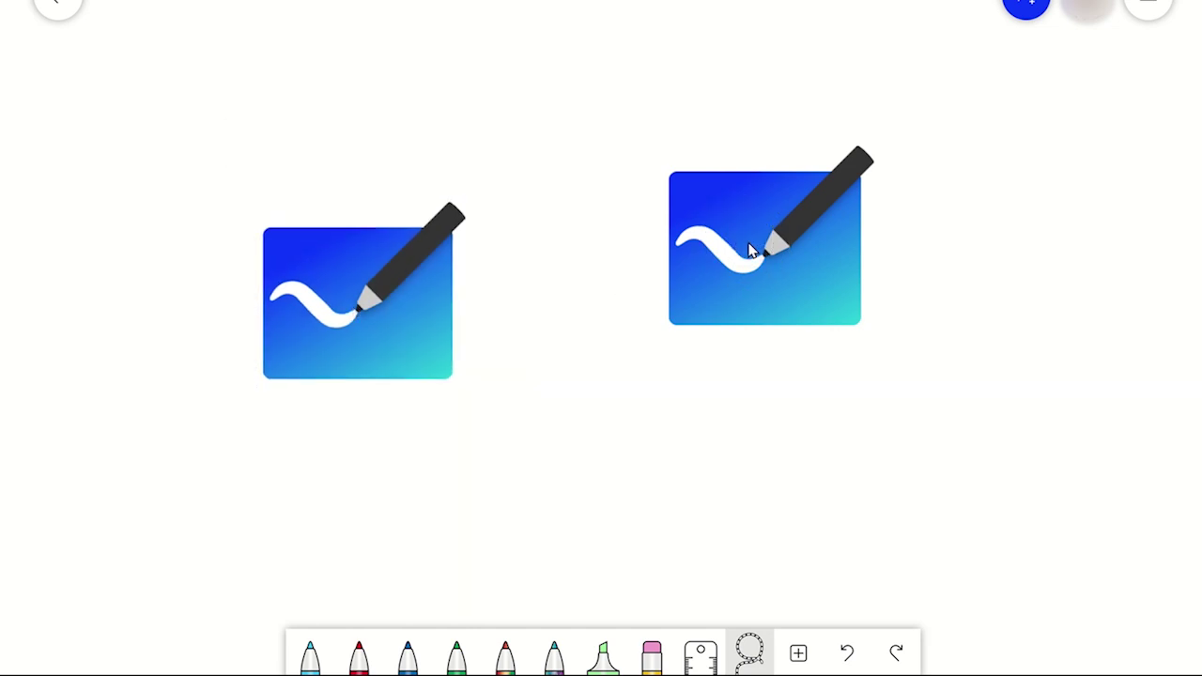
{"action": "left_click_drag", "start_coordinate": [749, 249], "coordinate": [808, 319]}
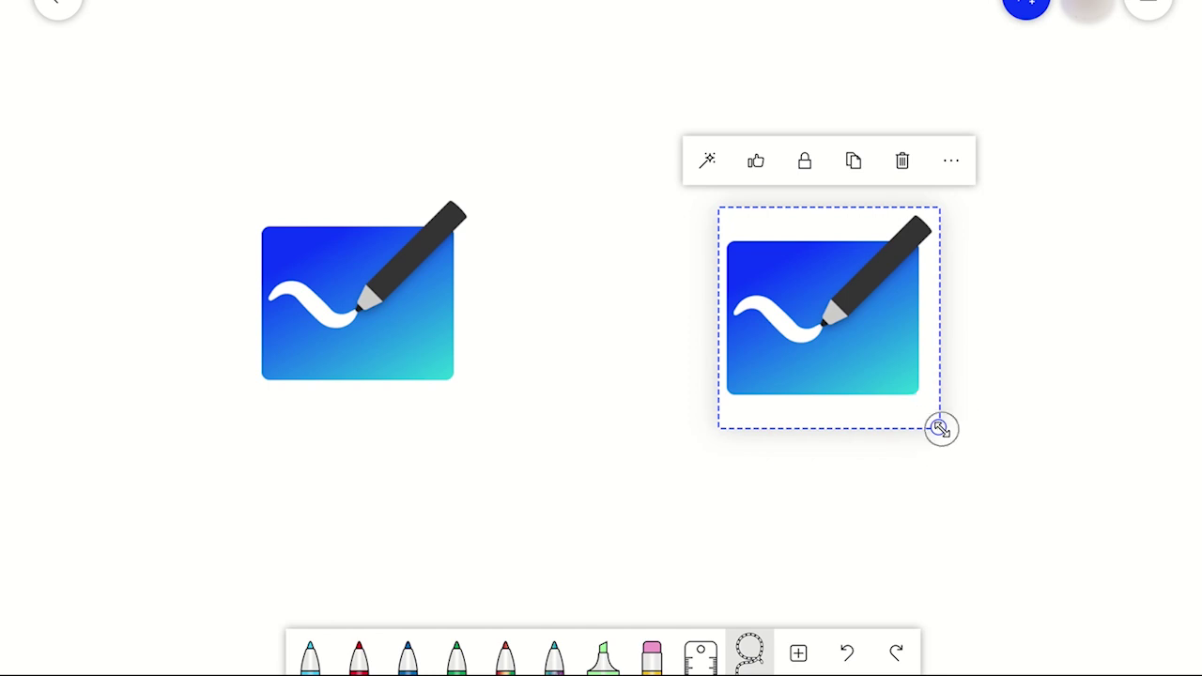
Enlarge the right logo by its corner handle, then shrink it back to its original size.
{"action": "left_click_drag", "start_coordinate": [939, 428], "coordinate": [999, 499]}
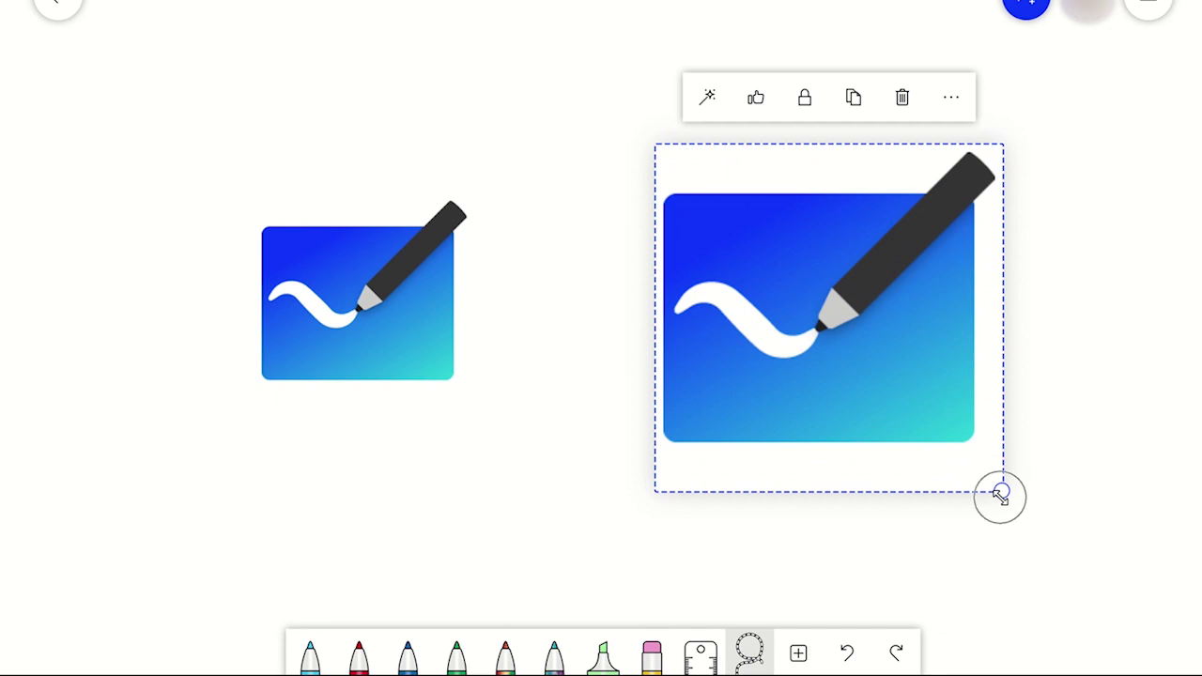
{"action": "left_click_drag", "start_coordinate": [1000, 491], "coordinate": [940, 430]}
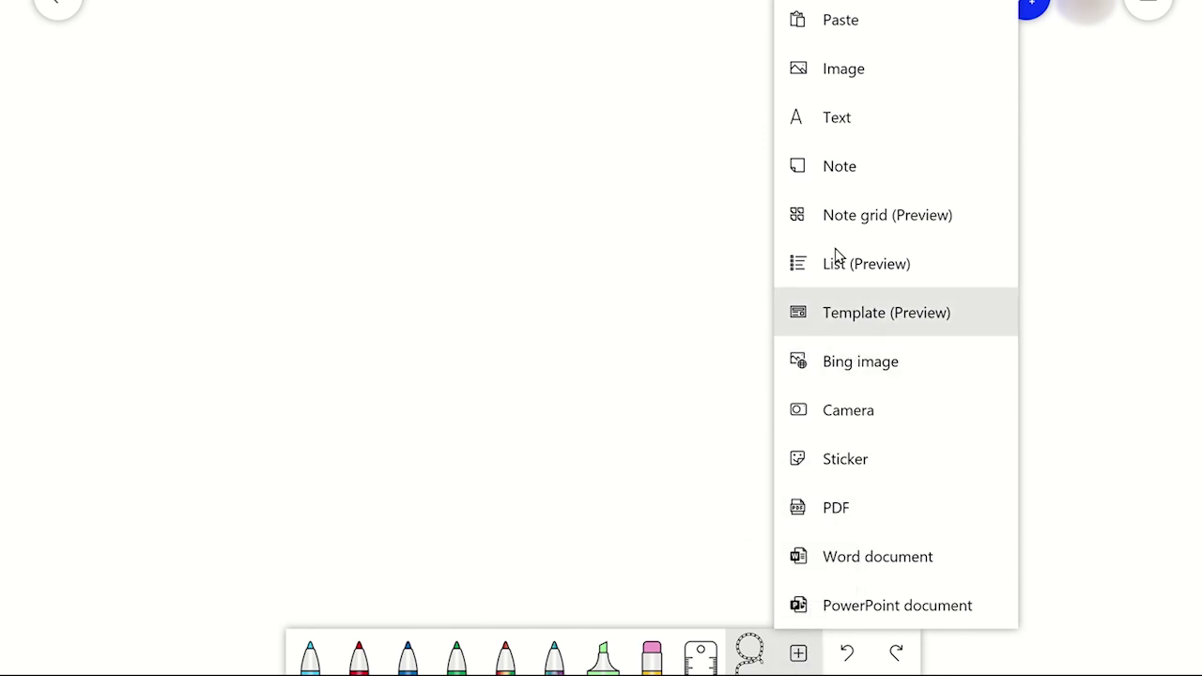
Add a sticky note typed 'Add comments here' and handwrite the same words beneath in green ink.
{"action": "left_click", "coordinate": [832, 170]}
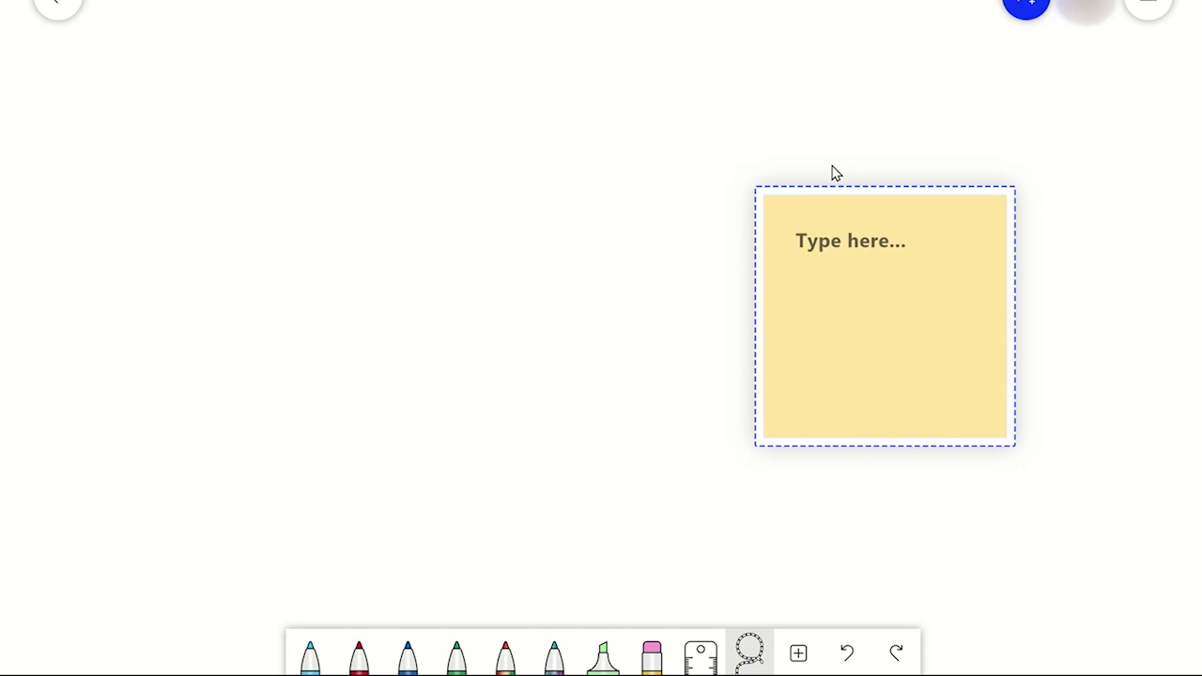
{"action": "type", "text": "Ad"}
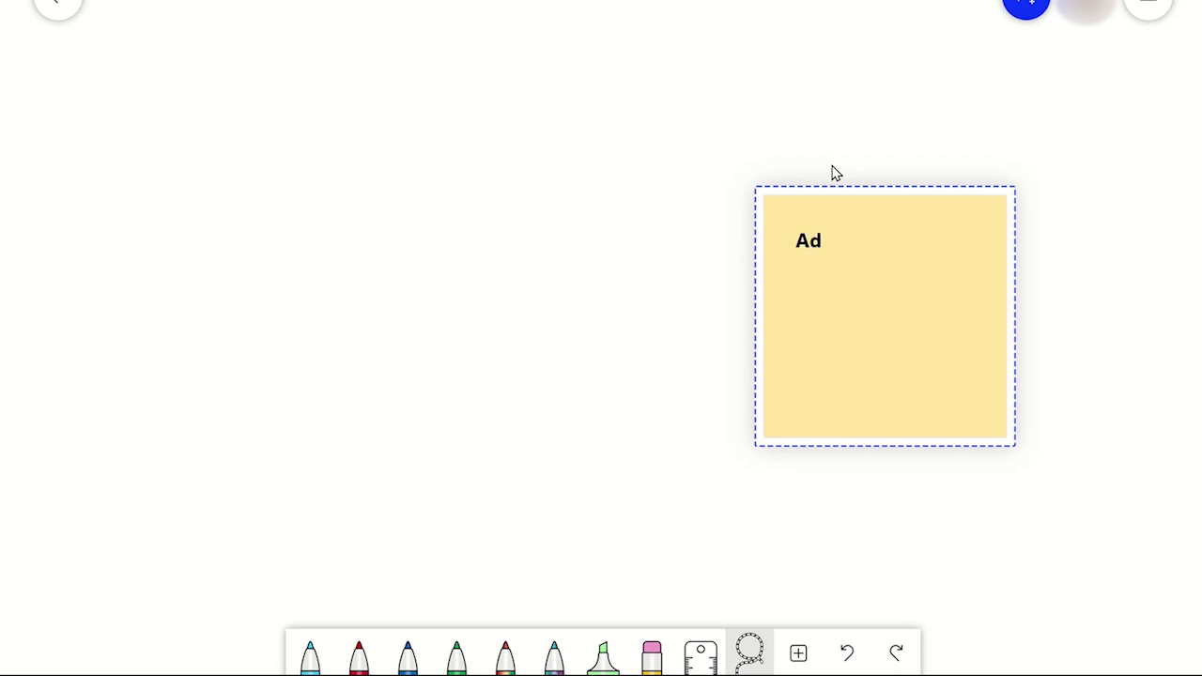
{"action": "type", "text": "d comments here"}
{"action": "left_click", "coordinate": [456, 654]}
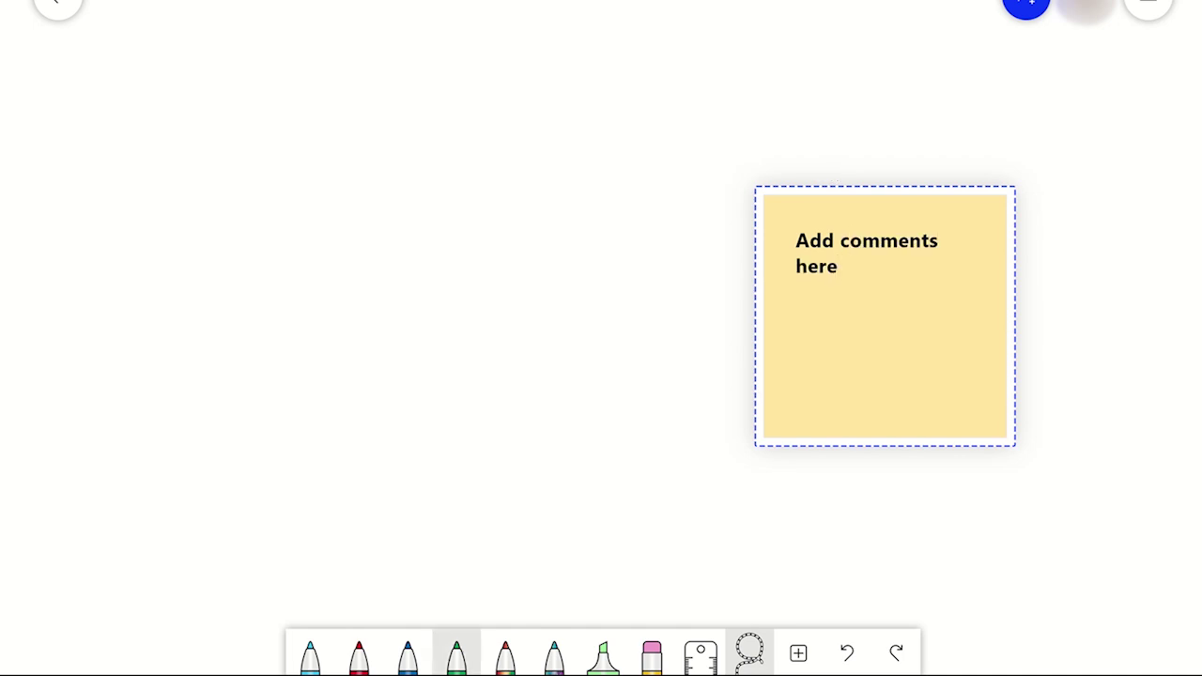
{"action": "mouse_move", "coordinate": [787, 317]}
{"action": "left_mouse_down"}
{"action": "mouse_move", "coordinate": [803, 340]}
{"action": "mouse_move", "coordinate": [798, 327]}
{"action": "mouse_move", "coordinate": [825, 336]}
{"action": "mouse_move", "coordinate": [834, 304]}
{"action": "mouse_move", "coordinate": [860, 329]}
{"action": "left_mouse_up"}
{"action": "left_click_drag", "start_coordinate": [798, 368], "coordinate": [976, 329]}
{"action": "left_click_drag", "start_coordinate": [836, 415], "coordinate": [916, 398]}
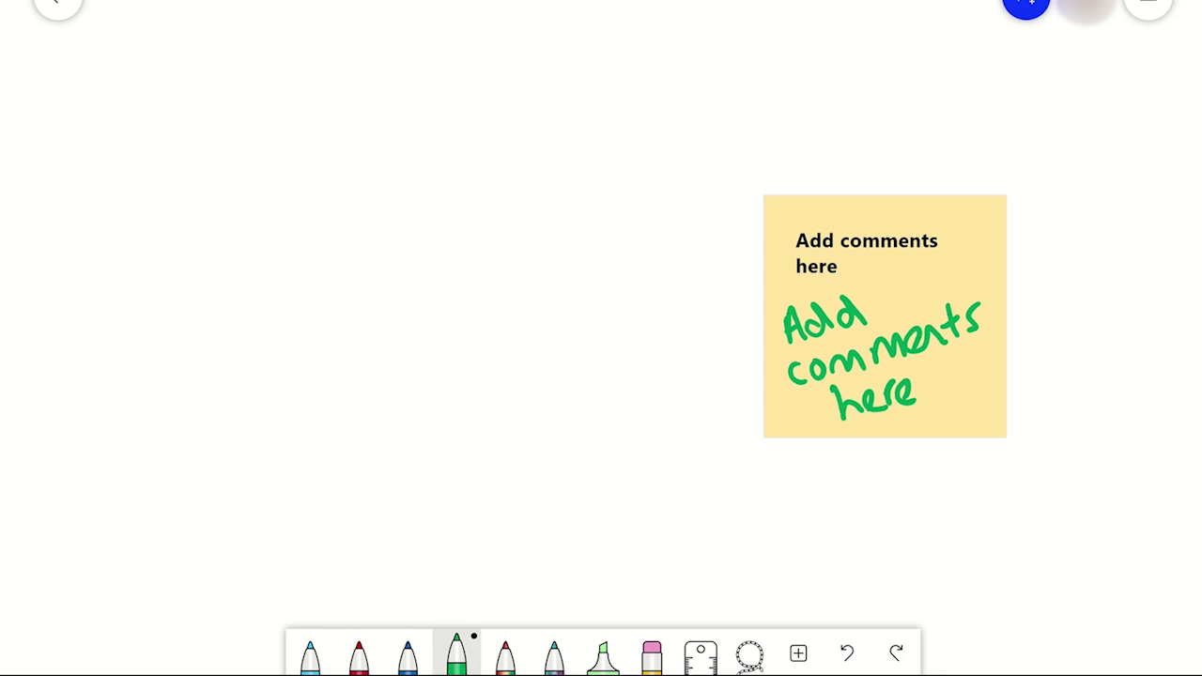
Recolour the selected sticky note from yellow to the orange swatch.
{"action": "left_click", "coordinate": [953, 284]}
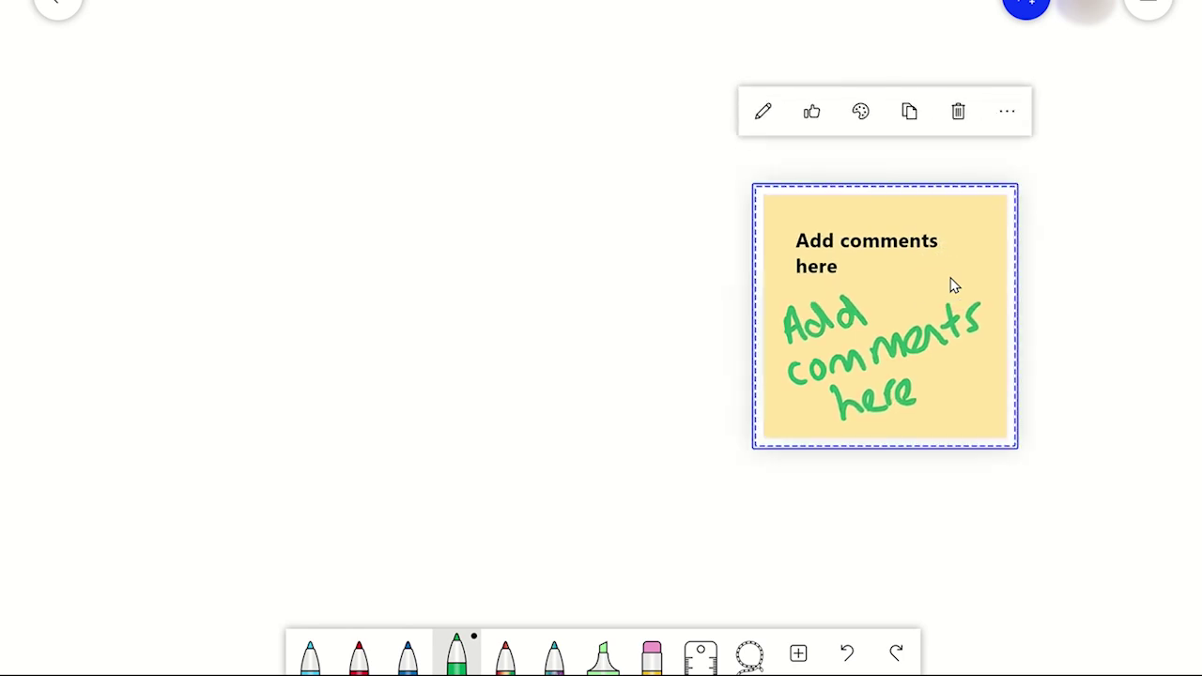
{"action": "left_click", "coordinate": [862, 115]}
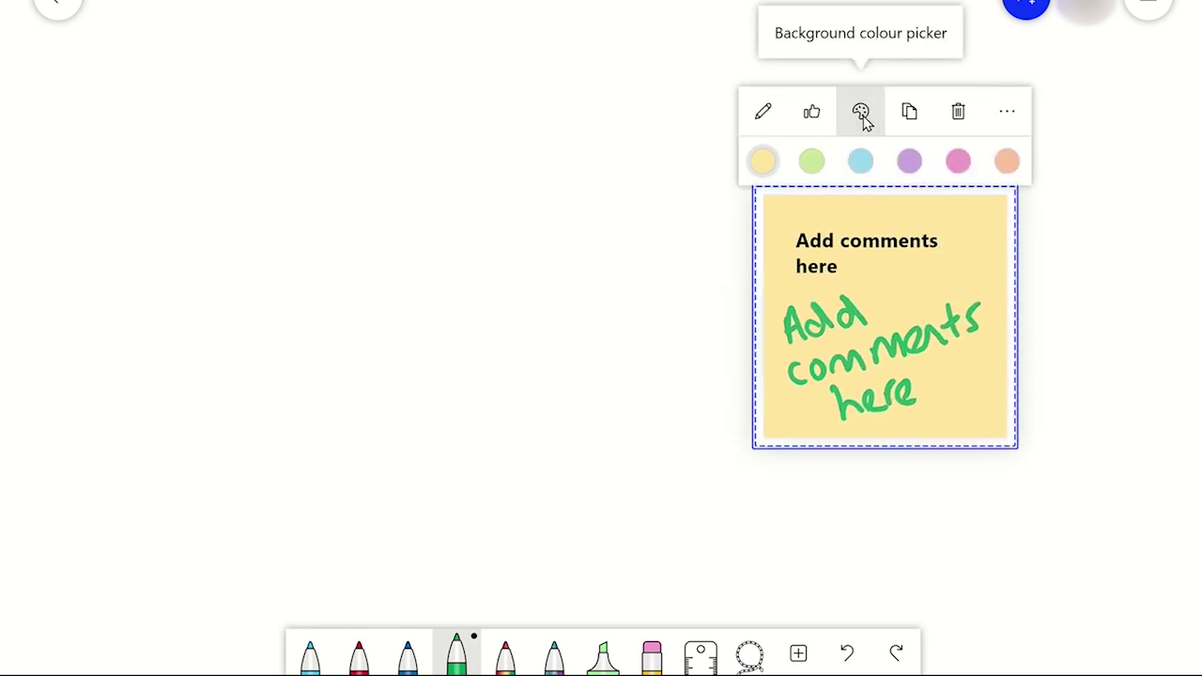
{"action": "left_click", "coordinate": [1004, 163]}
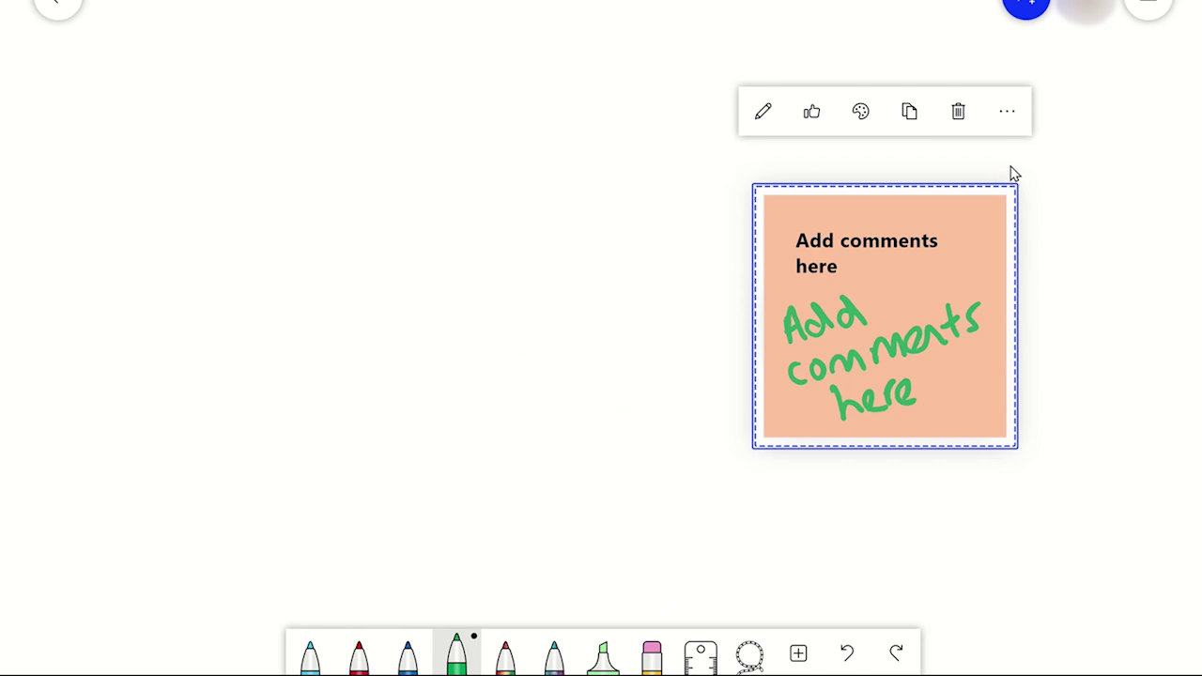
Give the orange sticky note a thumbs-up like.
{"action": "left_click", "coordinate": [812, 113]}
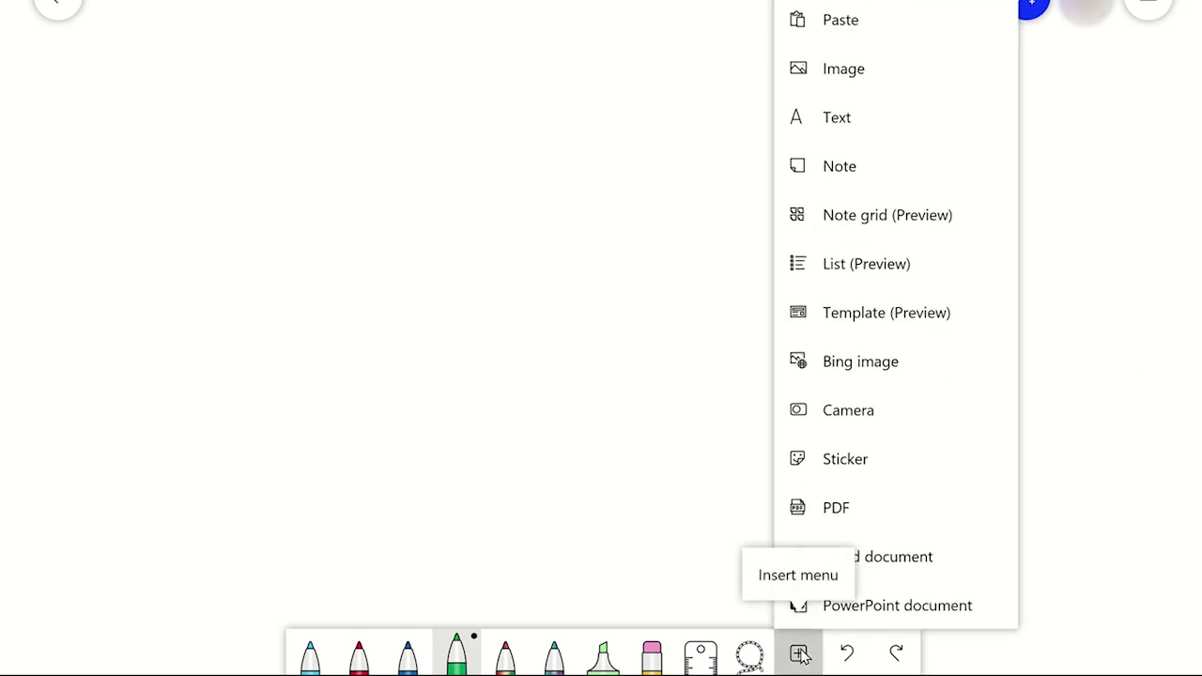
Insert a text box reading 'Add comments inside' and deselect it.
{"action": "left_click", "coordinate": [843, 125]}
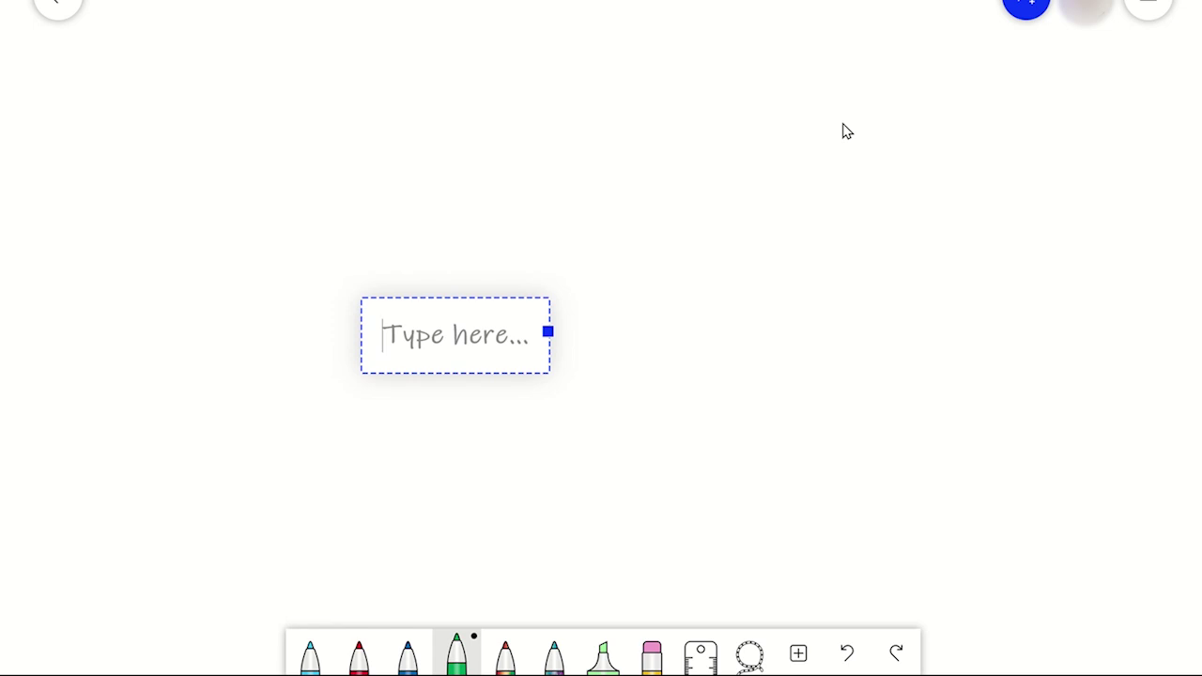
{"action": "type", "text": "A"}
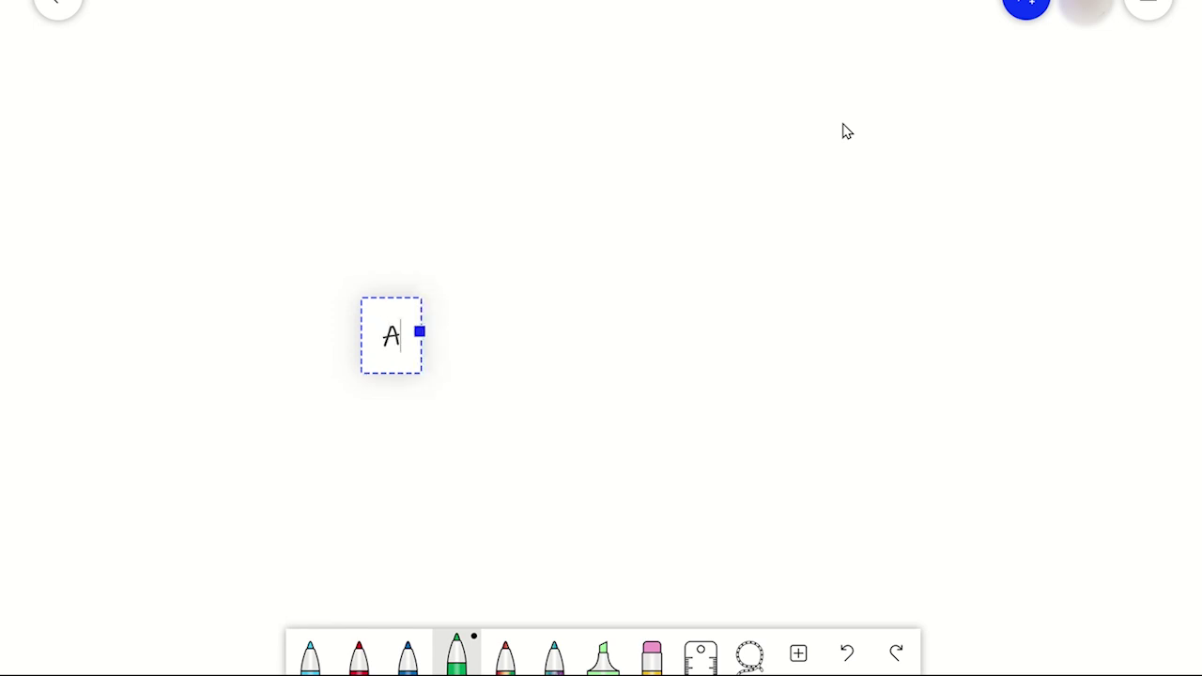
{"action": "type", "text": "dd comments inside"}
{"action": "left_click", "coordinate": [740, 330]}
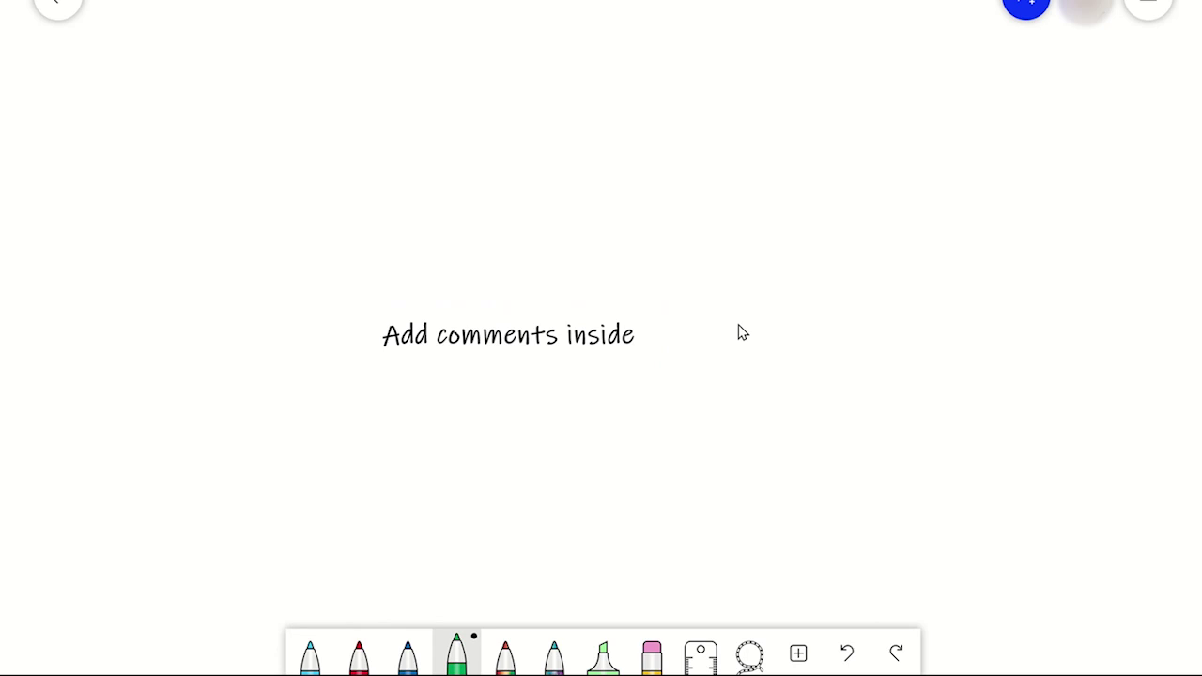
Drag the 'Add comments inside' text's corner handle outward to make it much bigger.
{"action": "left_click", "coordinate": [586, 345]}
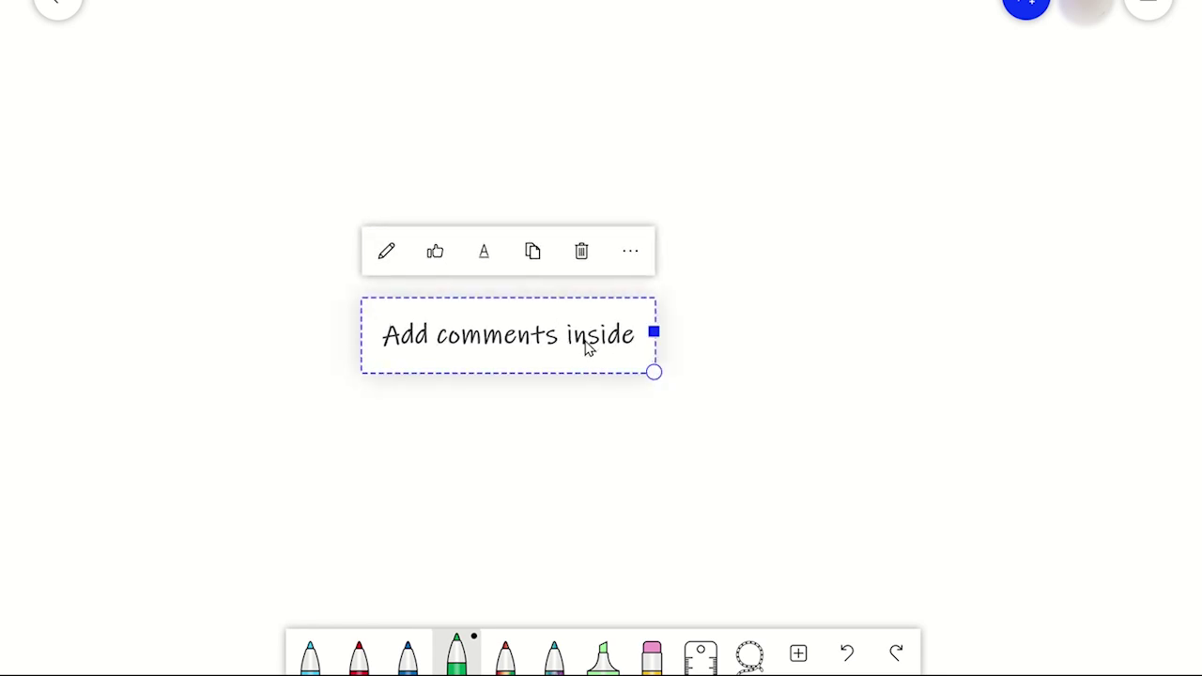
{"action": "mouse_move", "coordinate": [652, 371]}
{"action": "left_mouse_down"}
{"action": "mouse_move", "coordinate": [794, 415]}
{"action": "mouse_move", "coordinate": [791, 351]}
{"action": "mouse_move", "coordinate": [796, 402]}
{"action": "left_mouse_up"}
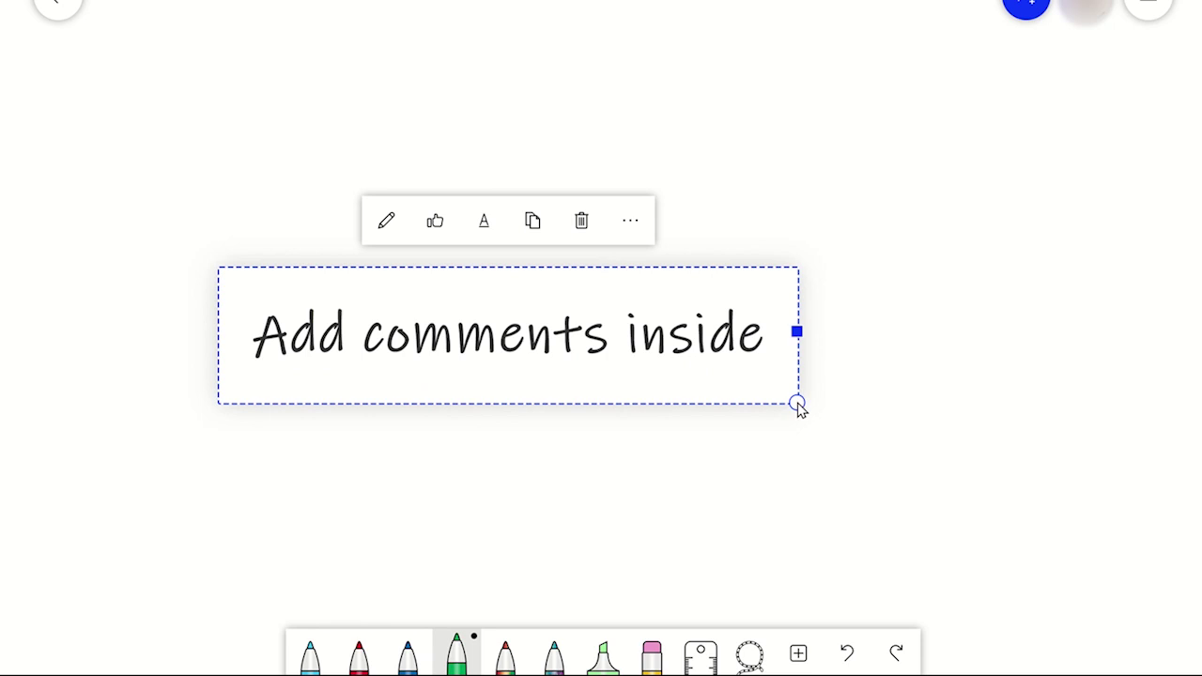
Set the 'Add comments inside' text colour to green, then deselect it.
{"action": "left_click", "coordinate": [483, 229]}
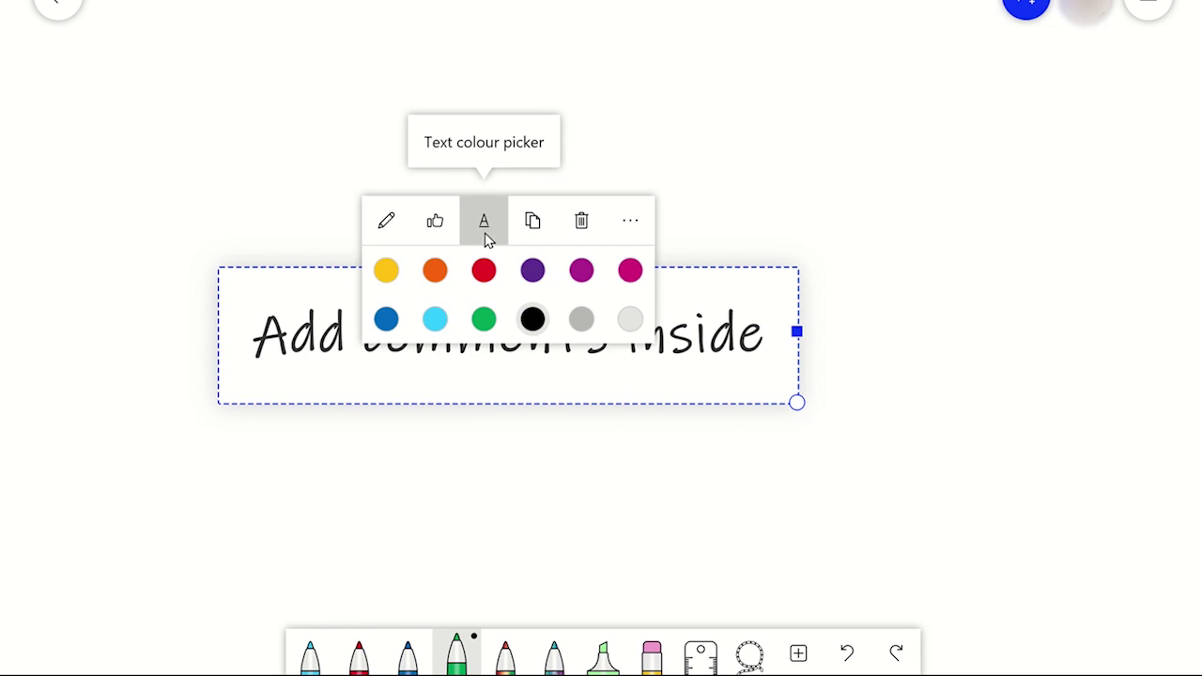
{"action": "left_click", "coordinate": [484, 318]}
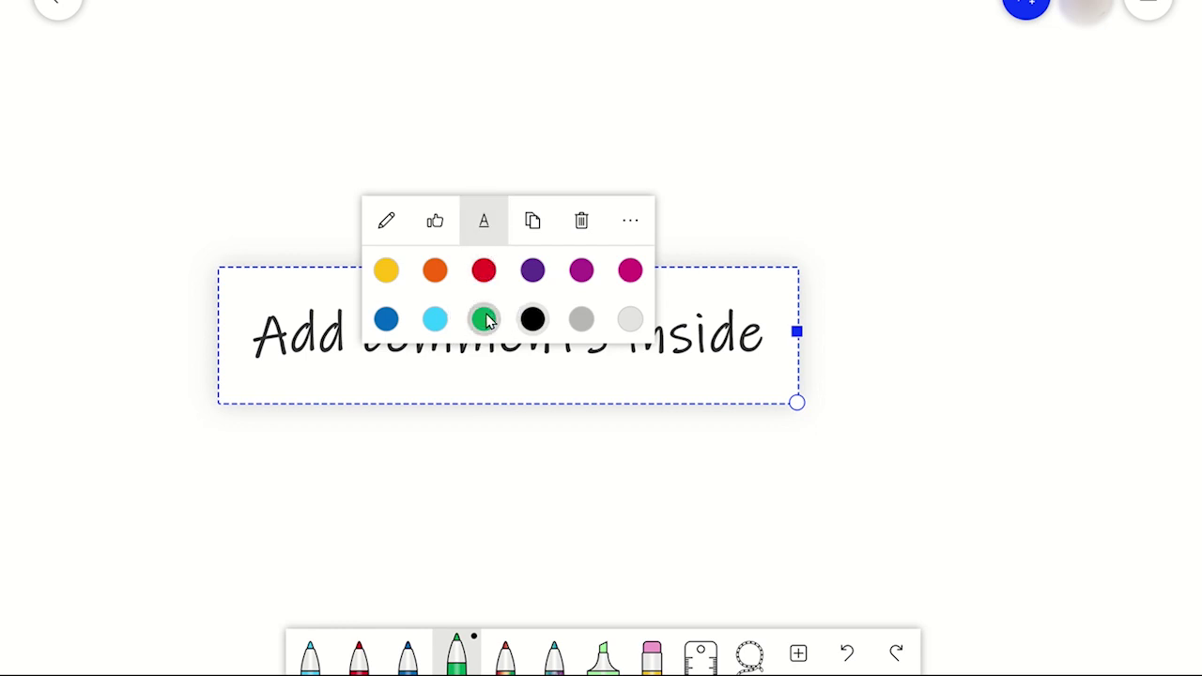
{"action": "left_click", "coordinate": [504, 403]}
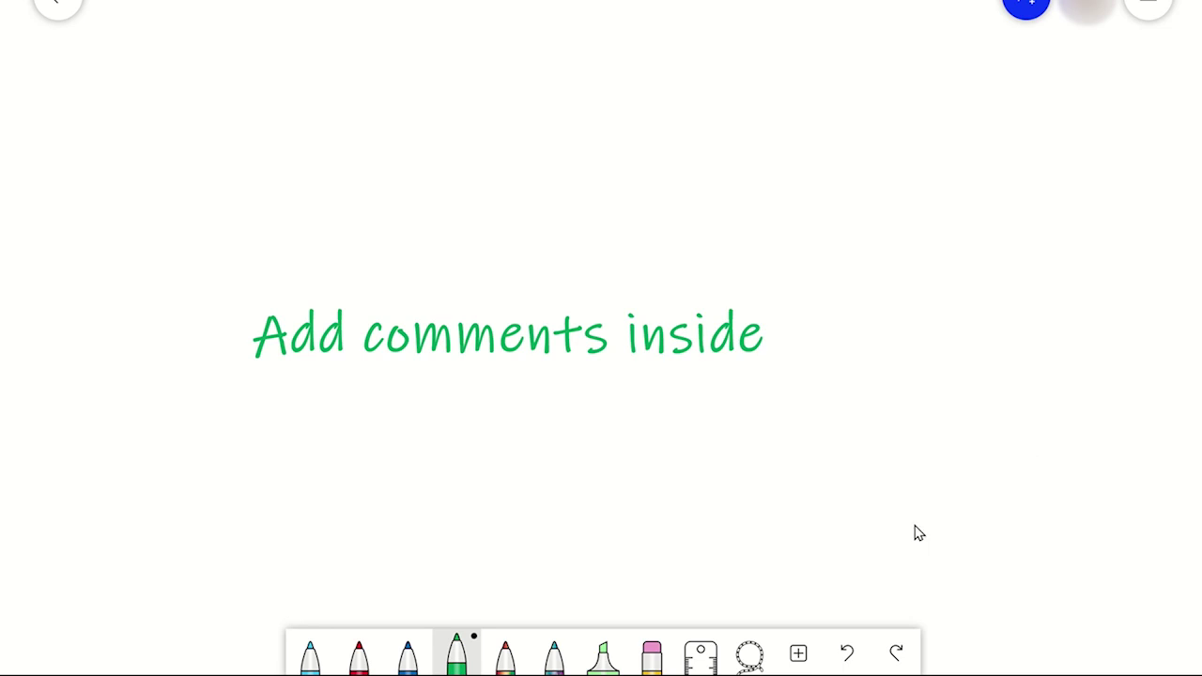
Open the sticker collection and browse the Pets in Space, Planets, Monster Friends and Fruit Crew sets.
{"action": "left_click", "coordinate": [799, 657]}
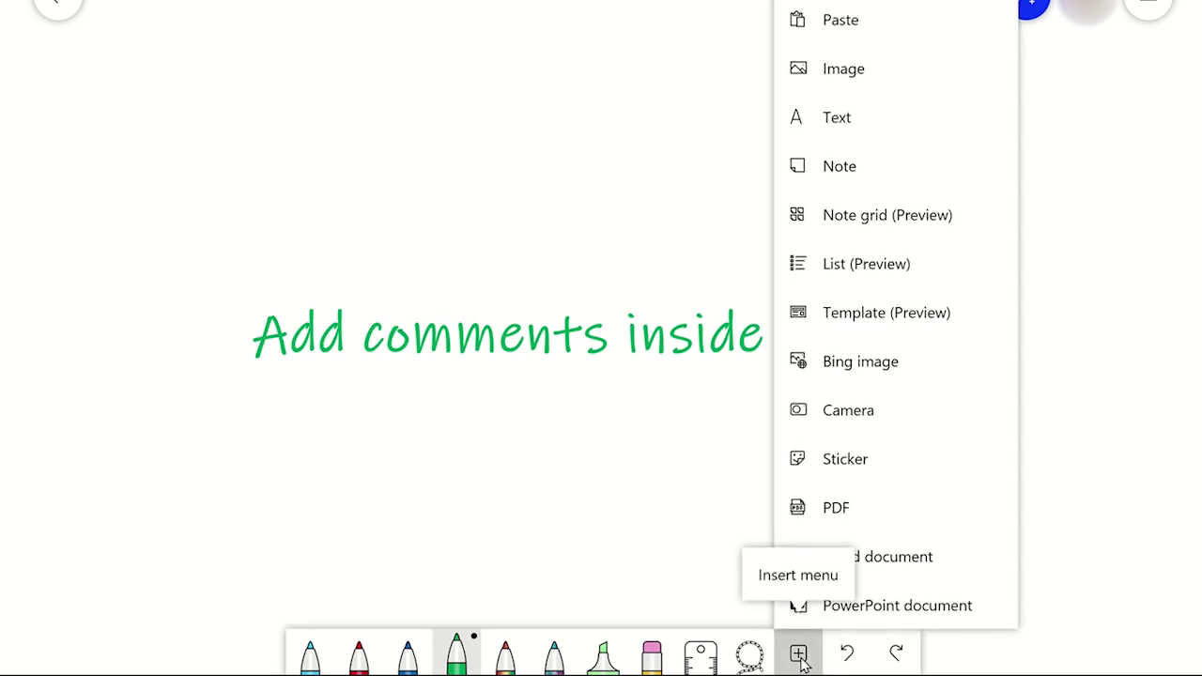
{"action": "left_click", "coordinate": [845, 460]}
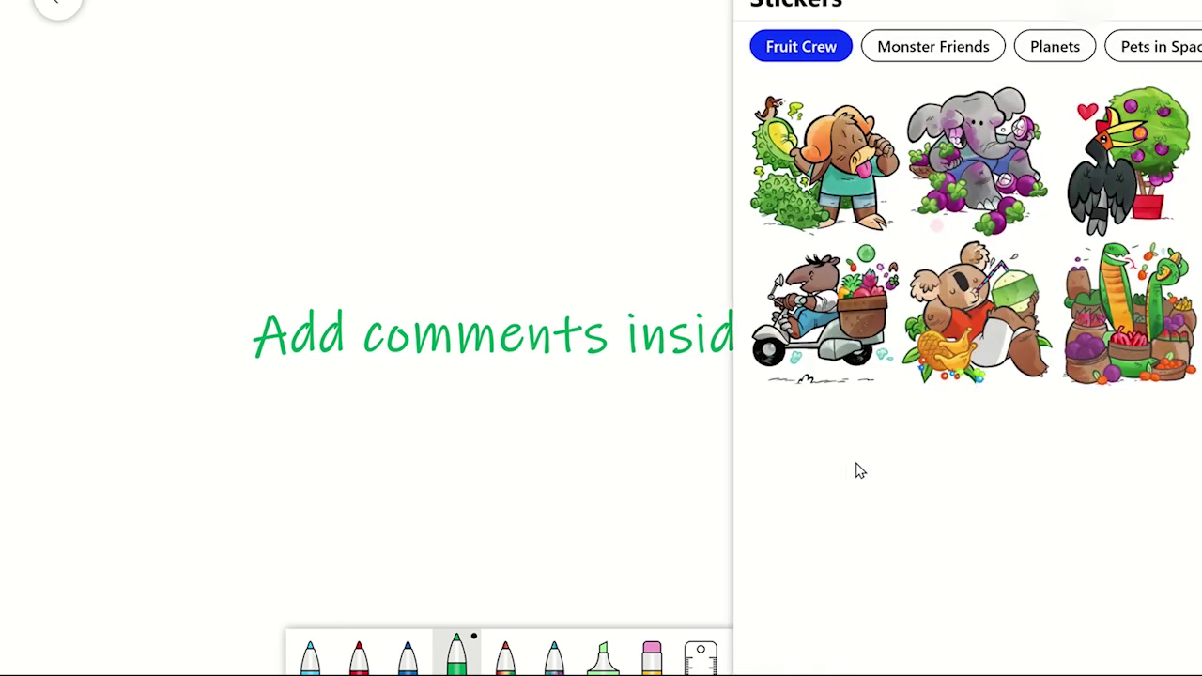
{"action": "left_click", "coordinate": [1172, 49]}
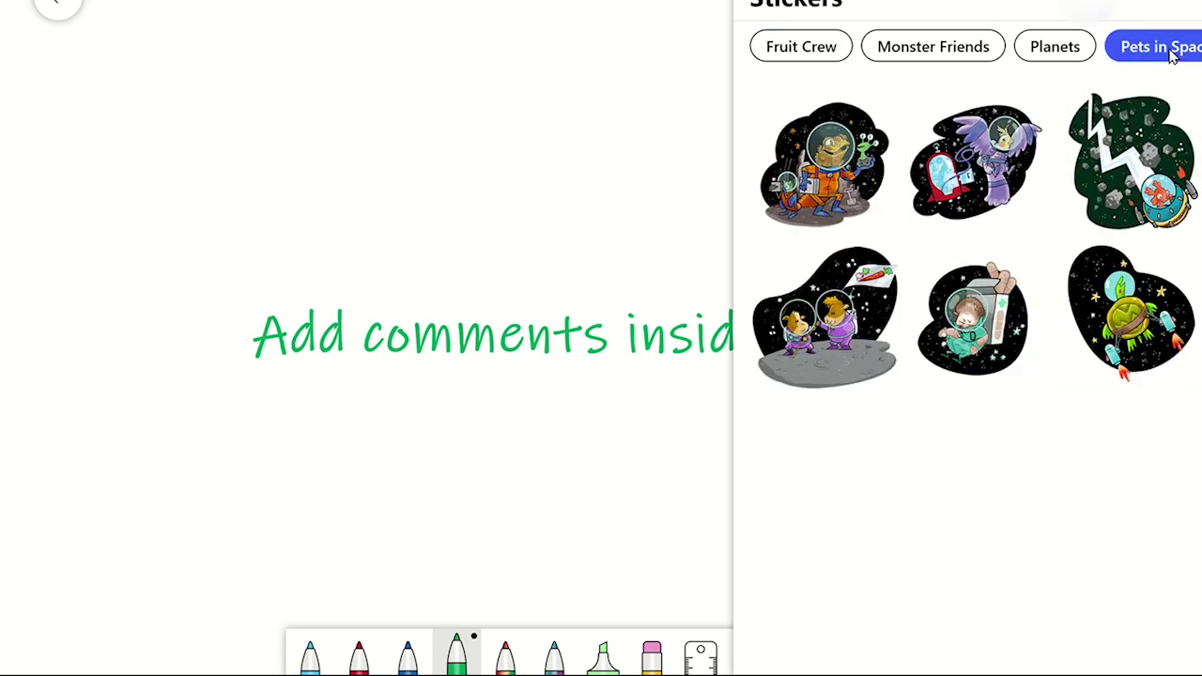
{"action": "left_click", "coordinate": [1075, 49]}
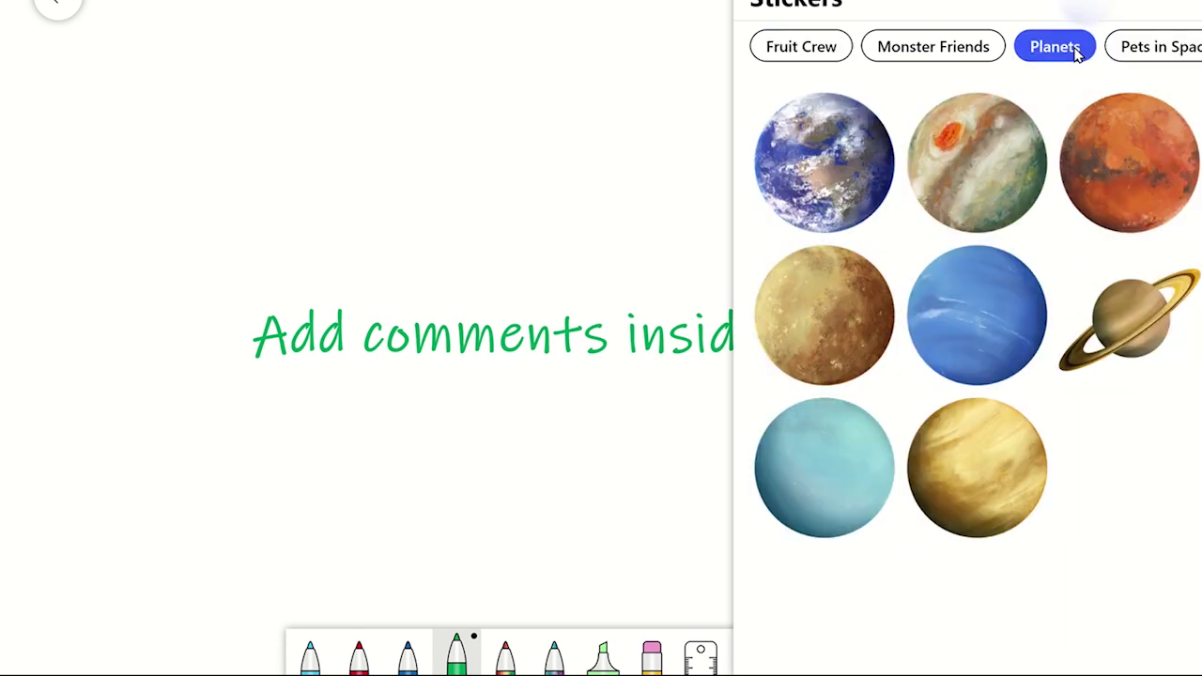
{"action": "left_click", "coordinate": [958, 58]}
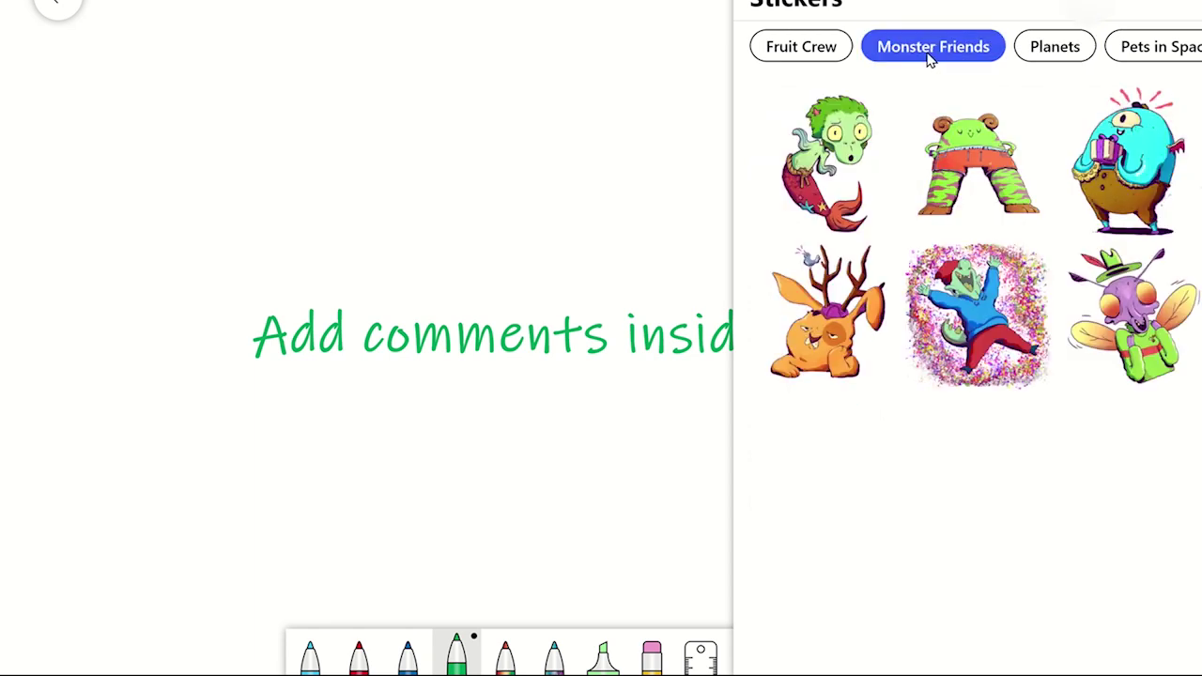
{"action": "left_click", "coordinate": [829, 55]}
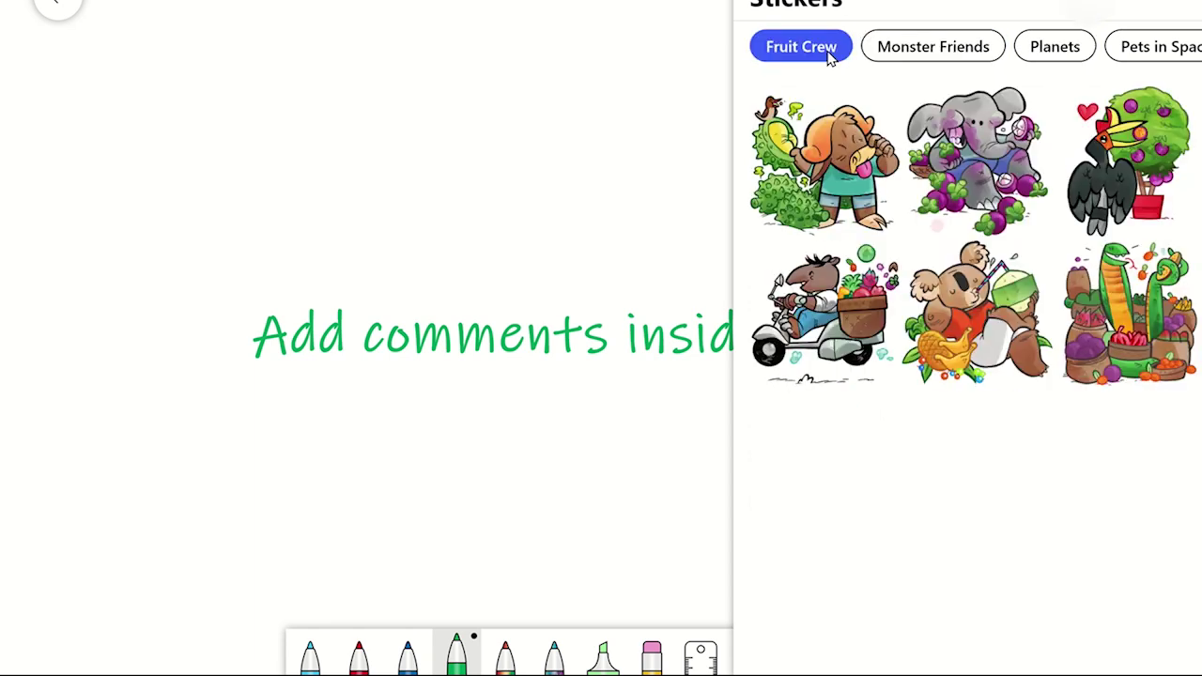
Add the fruit-eating dog, elephant and lightning asteroid space stickers to the board.
{"action": "left_click", "coordinate": [823, 155]}
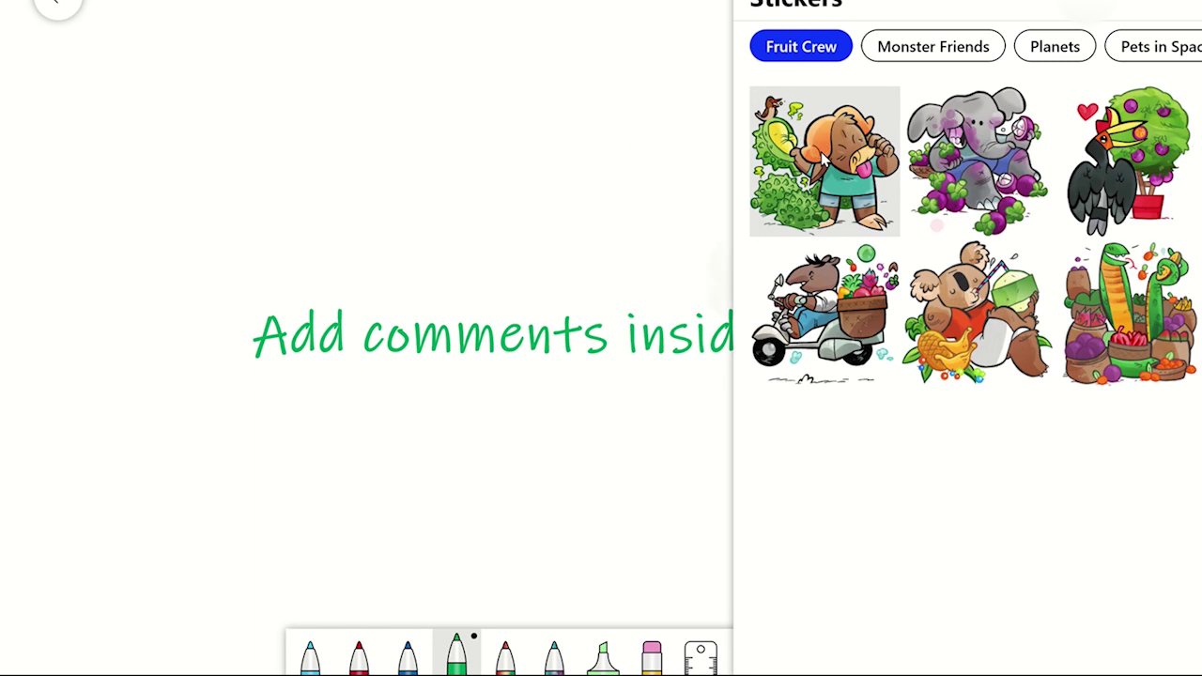
{"action": "left_click", "coordinate": [959, 161]}
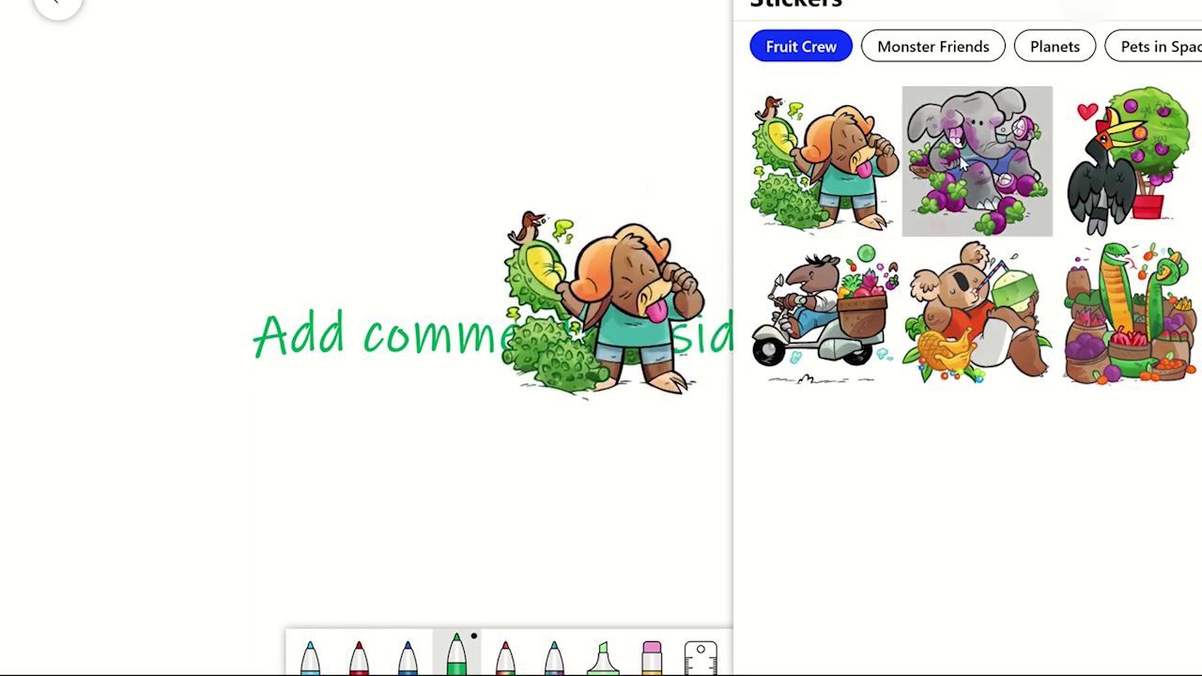
{"action": "left_click", "coordinate": [1141, 56]}
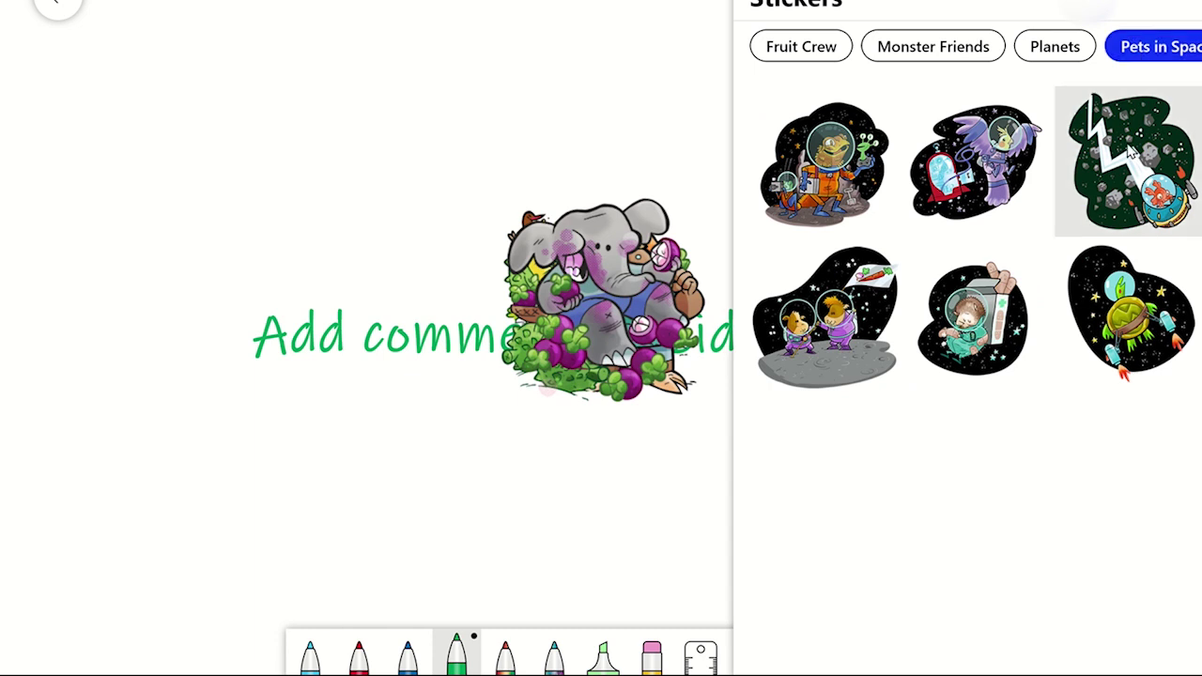
{"action": "left_click", "coordinate": [1127, 179]}
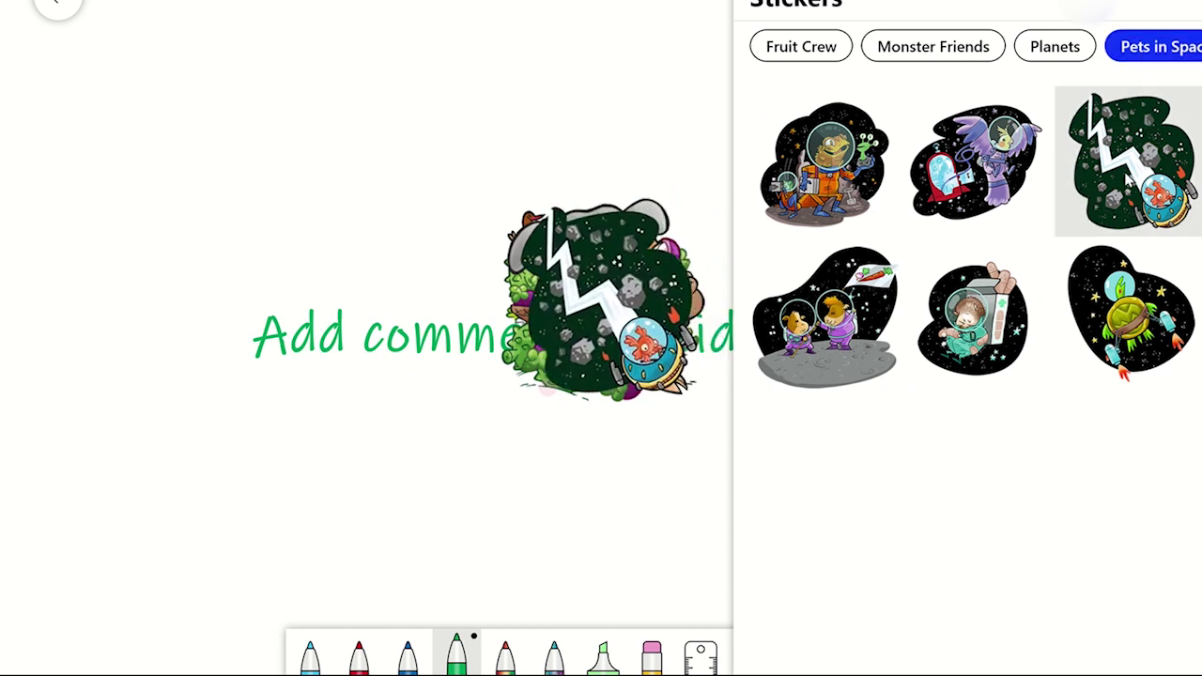
{"action": "left_click", "coordinate": [664, 139]}
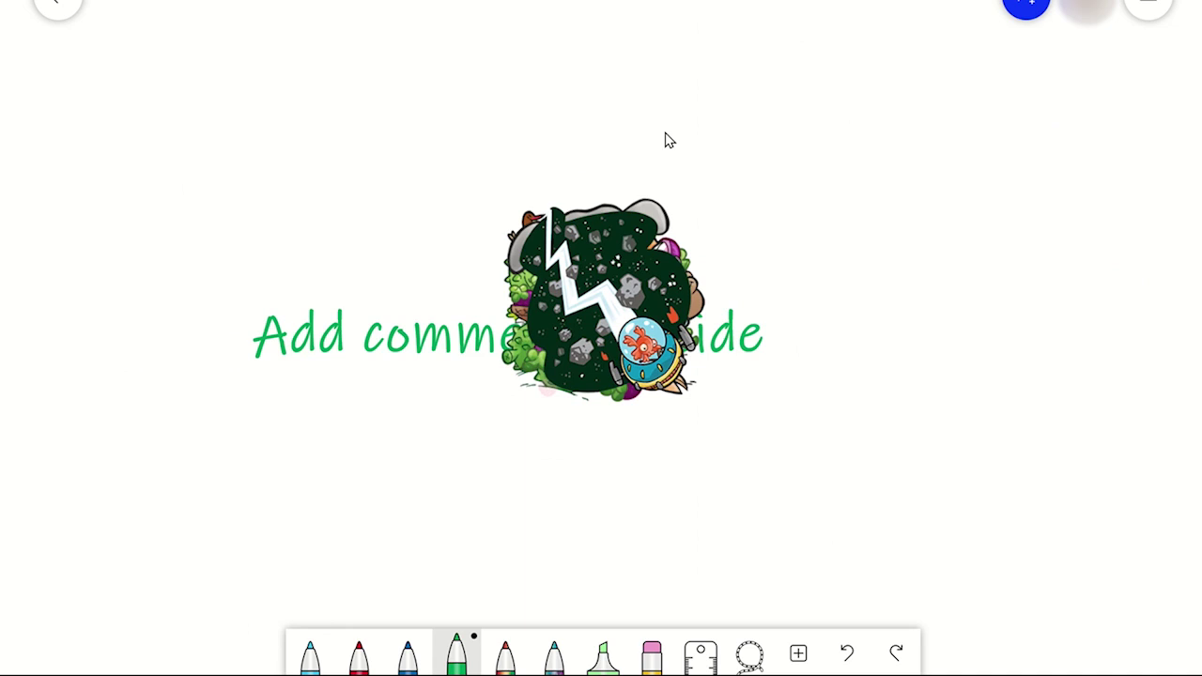
Place the space sticker right of the text, the elephant above, and the dog at lower left.
{"action": "left_click_drag", "start_coordinate": [605, 310], "coordinate": [949, 305]}
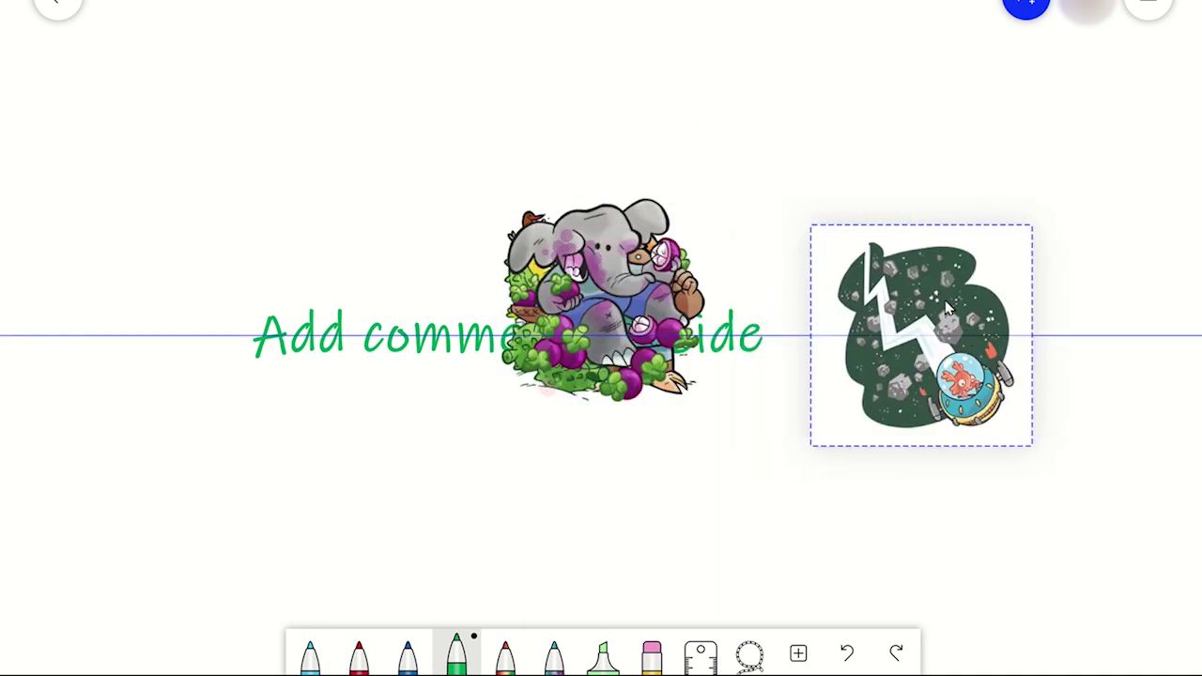
{"action": "left_click_drag", "start_coordinate": [615, 315], "coordinate": [615, 80]}
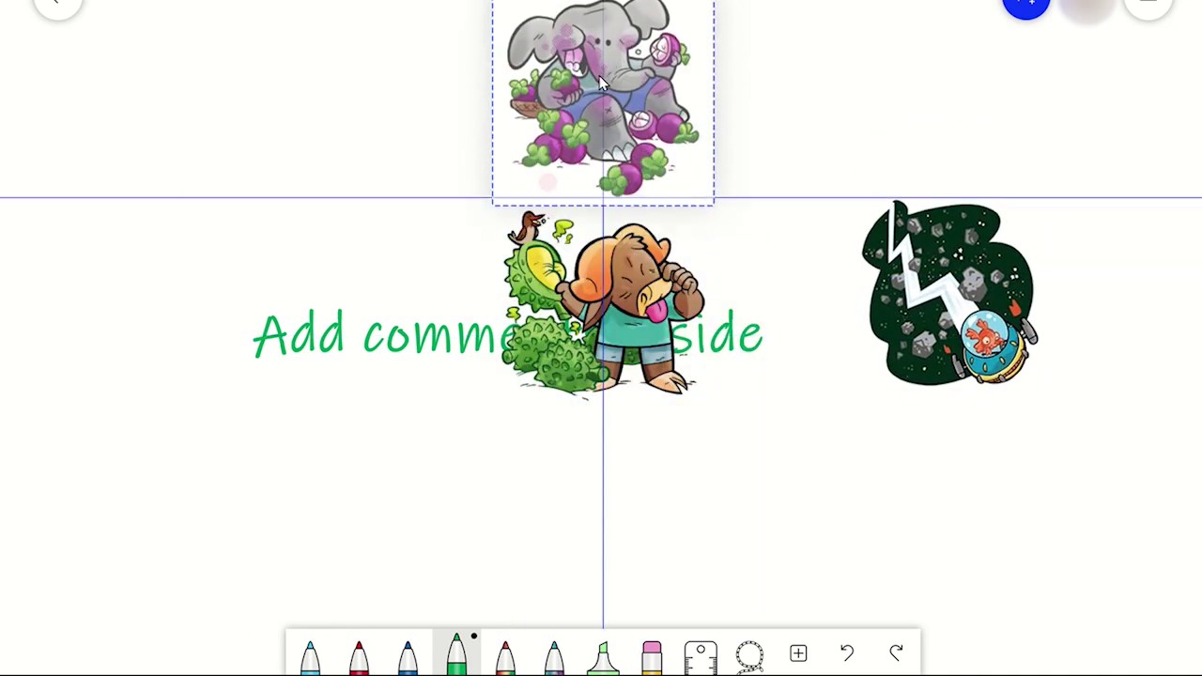
{"action": "left_click", "coordinate": [523, 400]}
{"action": "left_click_drag", "start_coordinate": [523, 400], "coordinate": [328, 596]}
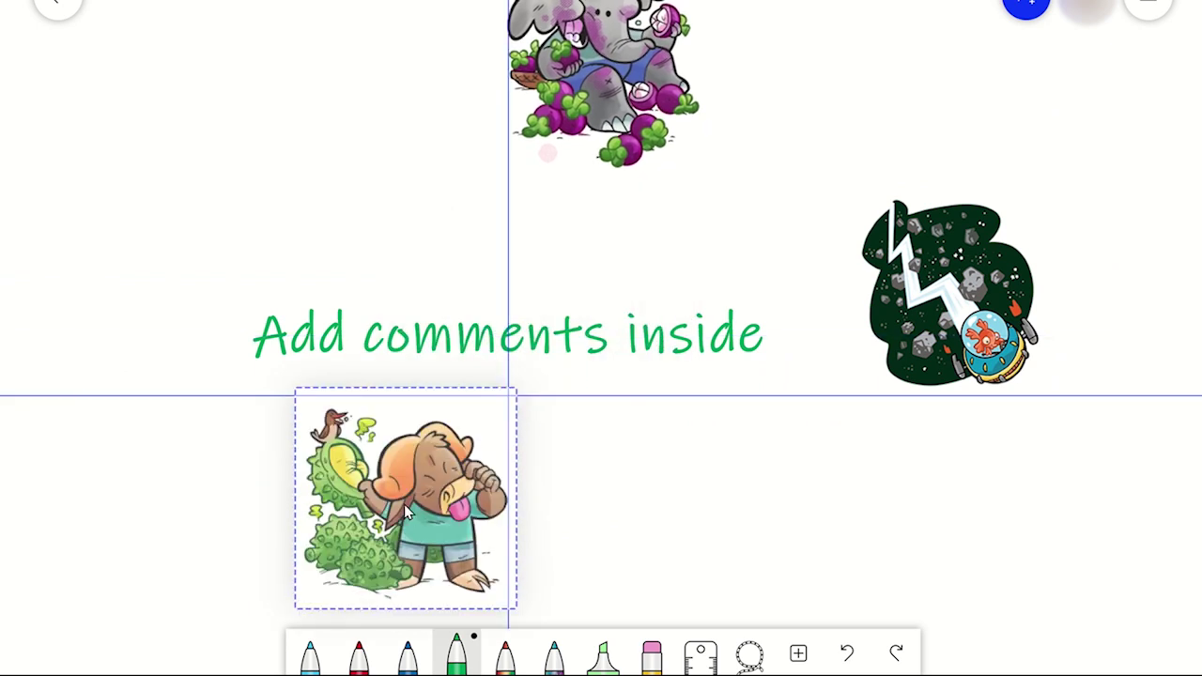
{"action": "left_click", "coordinate": [586, 504]}
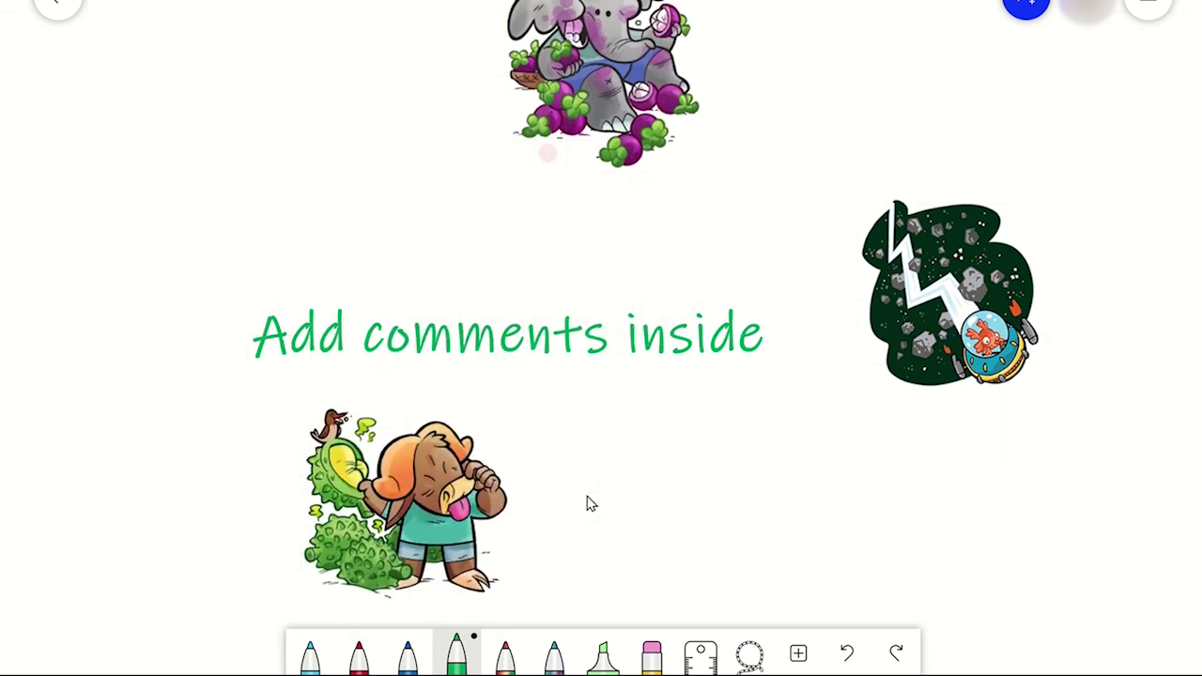